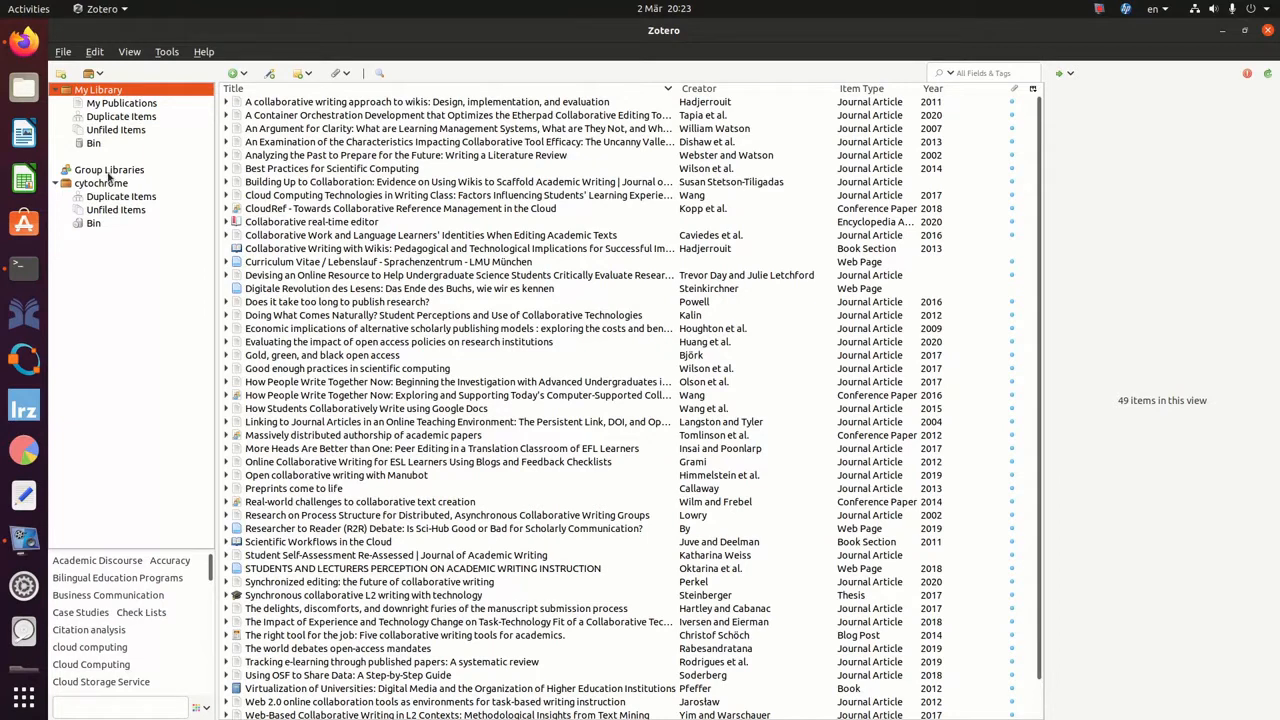
Open the cytochrome group library to list its 42 items instead of My Library.
{"action": "left_click", "coordinate": [95, 184]}
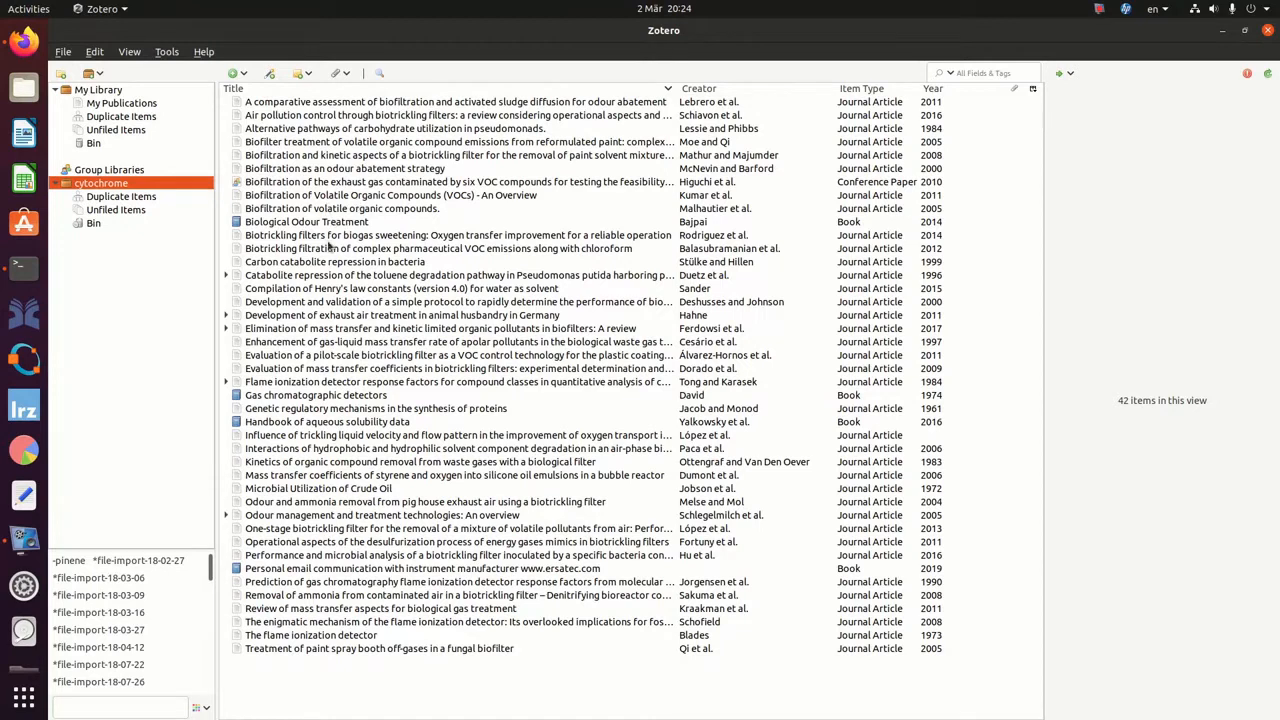
Log in to zotero.org with the account username and password.
{"action": "left_click", "coordinate": [24, 42]}
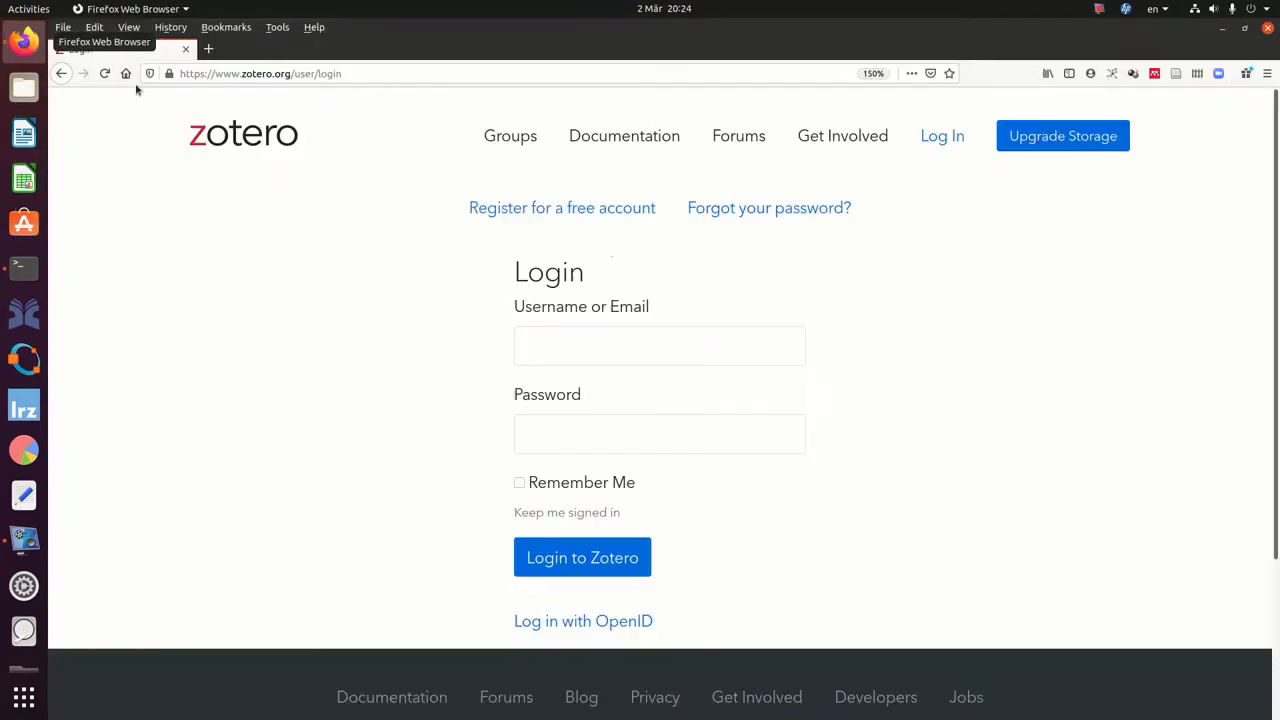
{"action": "left_click", "coordinate": [384, 78]}
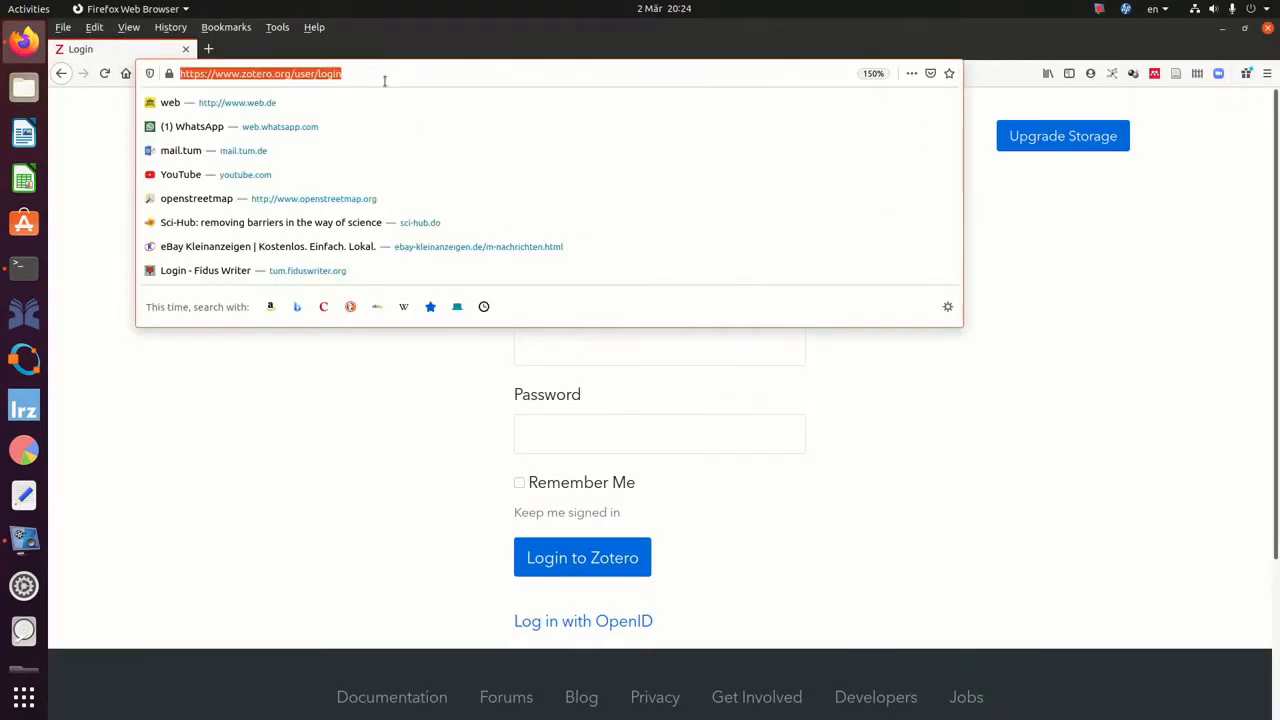
{"action": "left_click", "coordinate": [382, 81]}
{"action": "key", "text": "Escape"}
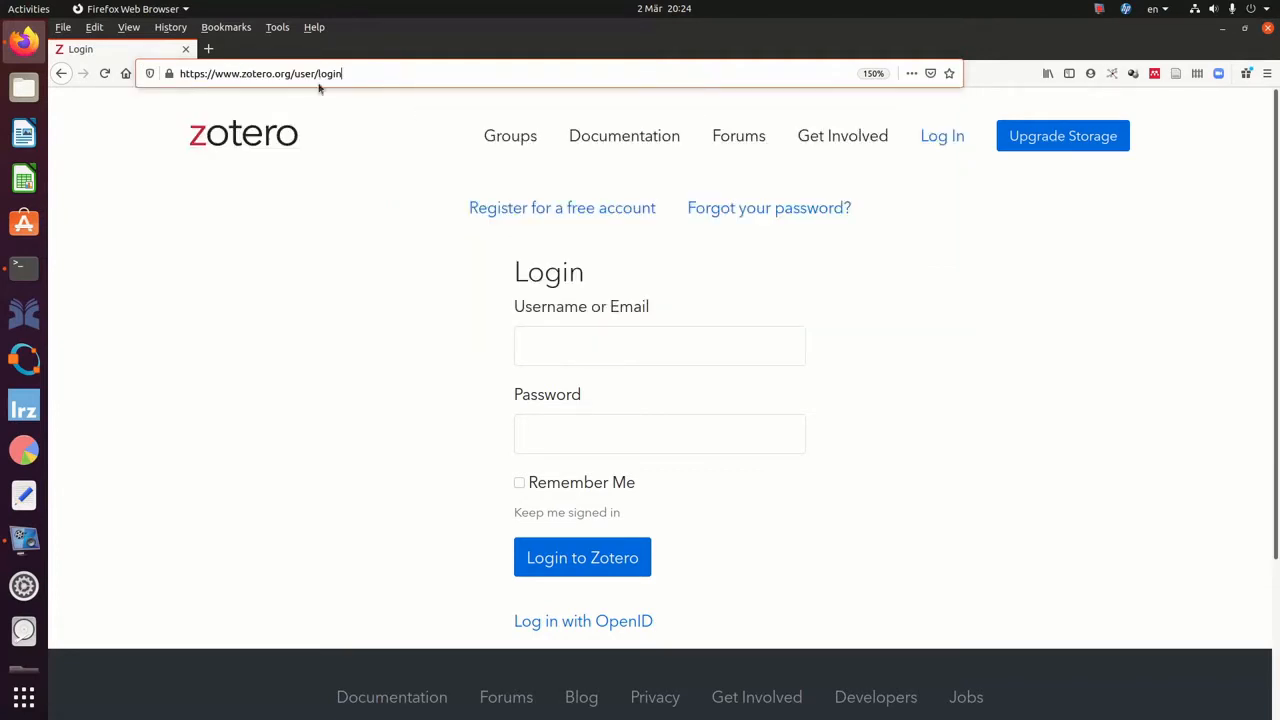
{"action": "left_click", "coordinate": [600, 337]}
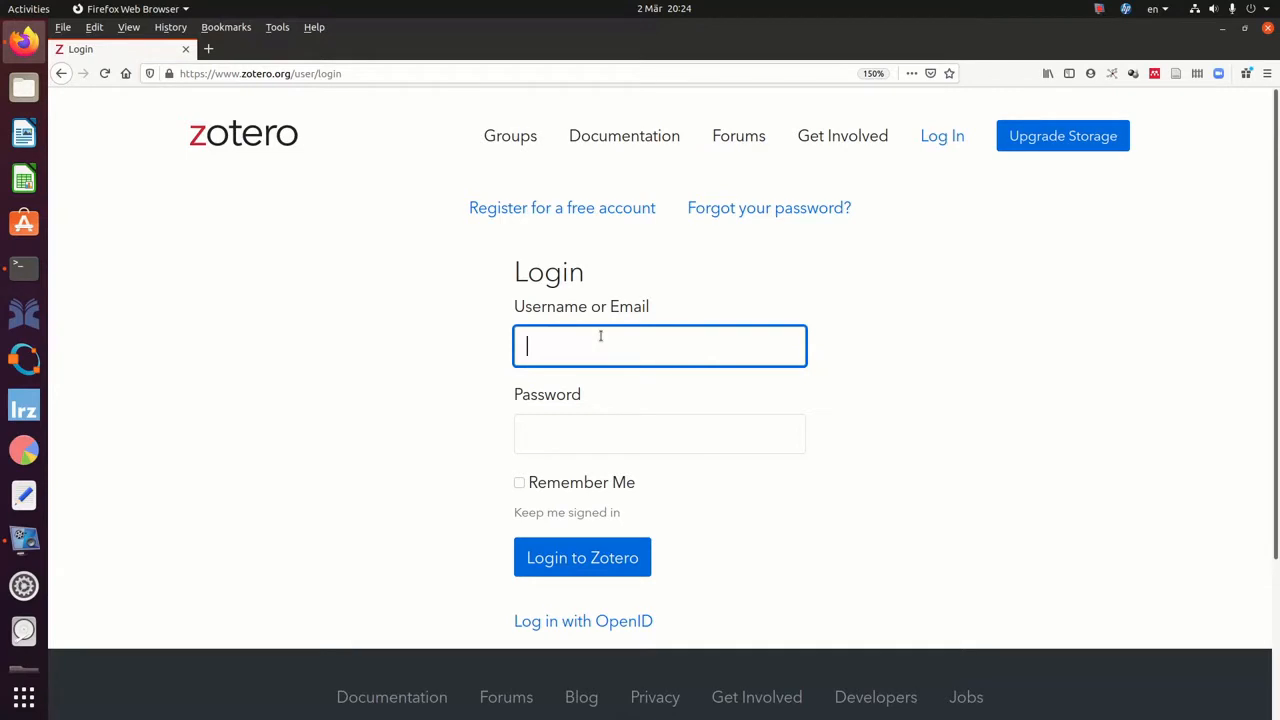
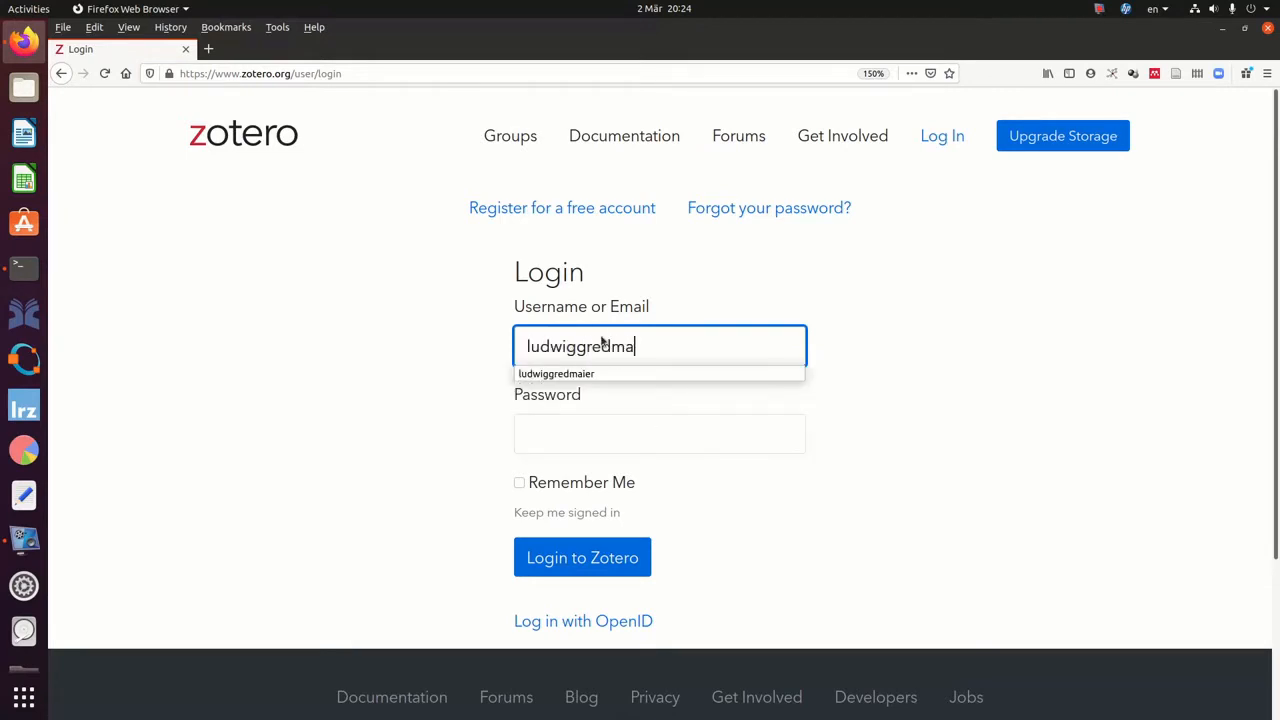
{"action": "left_click", "coordinate": [610, 422]}
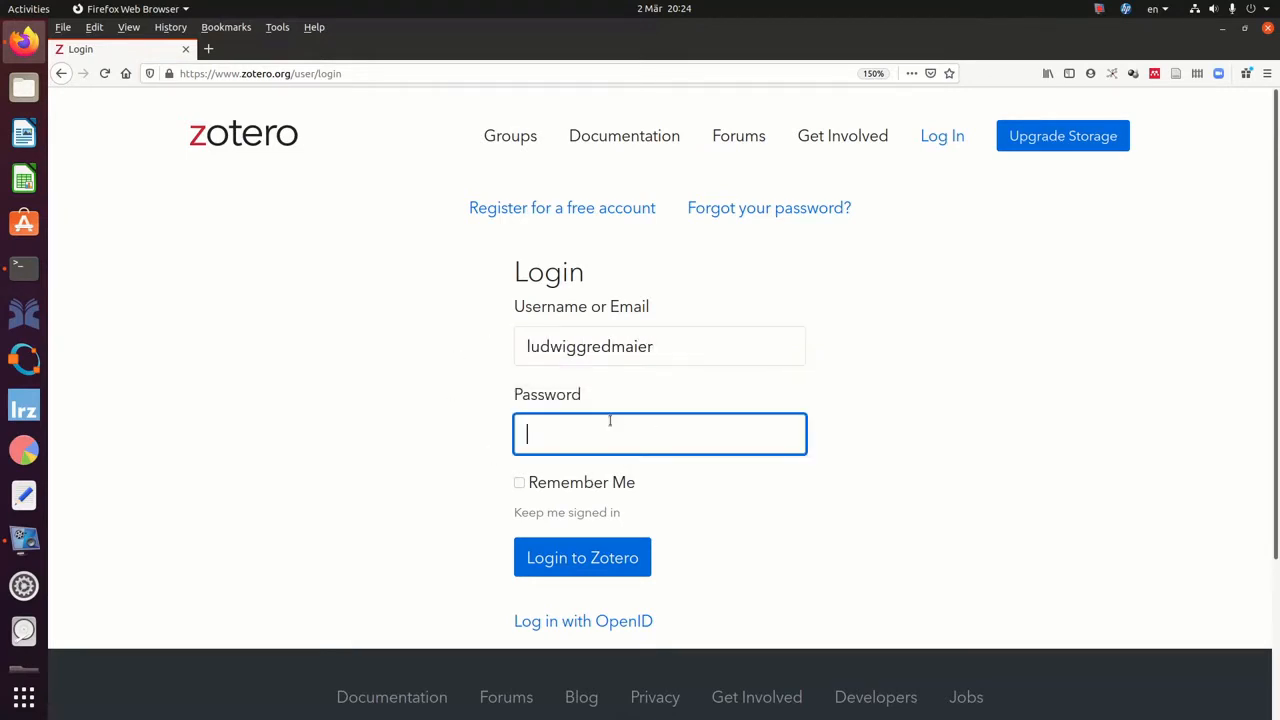
{"action": "type", "text": "•••••••"}
{"action": "left_click", "coordinate": [583, 566]}
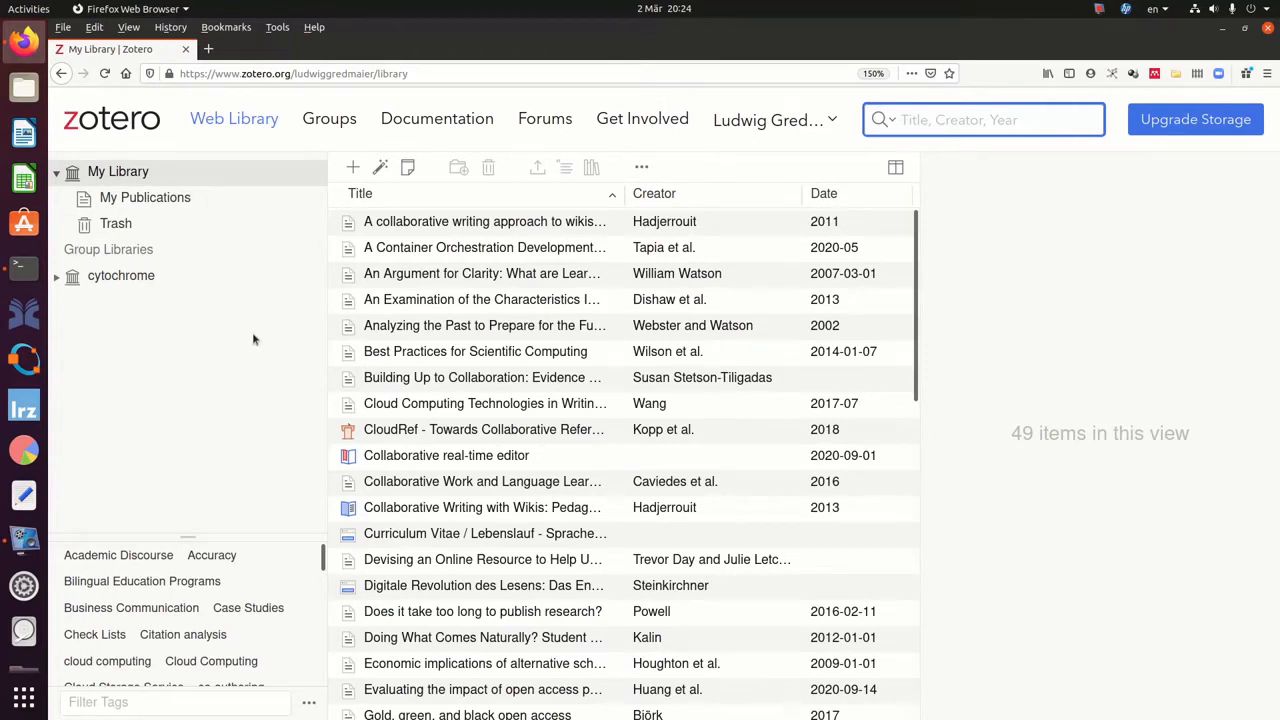
Open the cytochrome group library on the web, then go to the Groups overview page.
{"action": "left_click", "coordinate": [137, 177]}
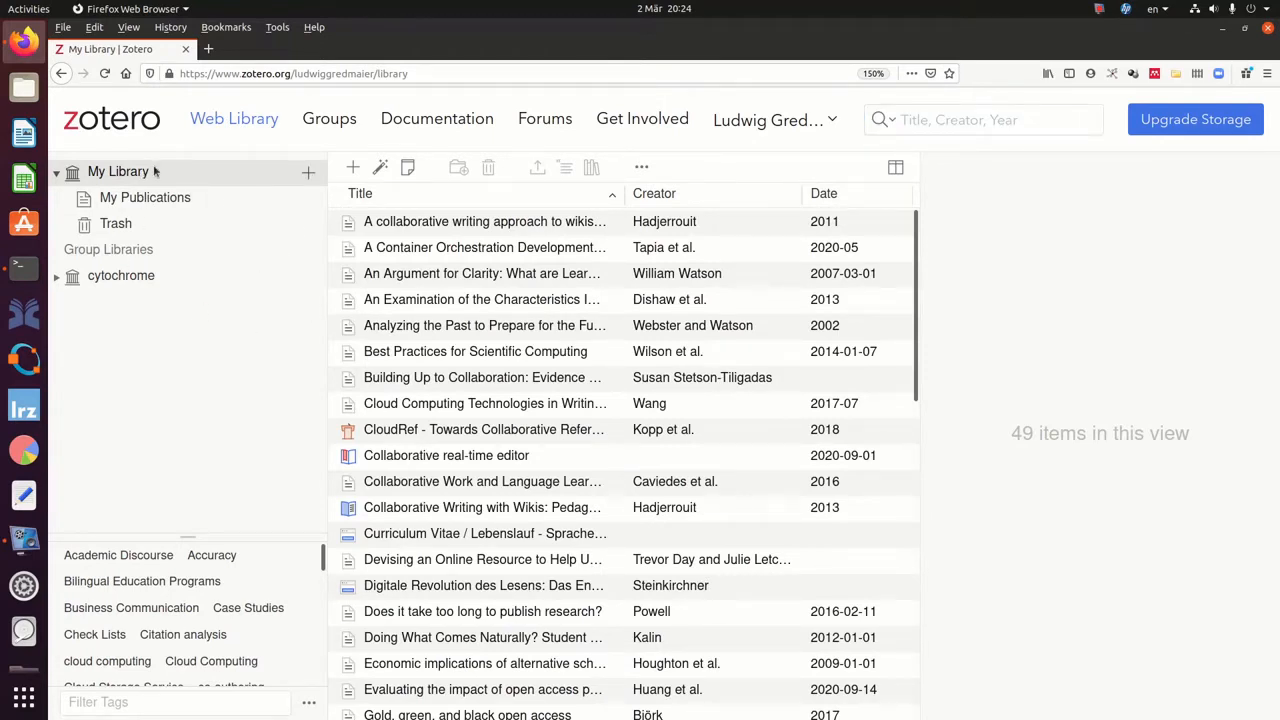
{"action": "left_click", "coordinate": [121, 277]}
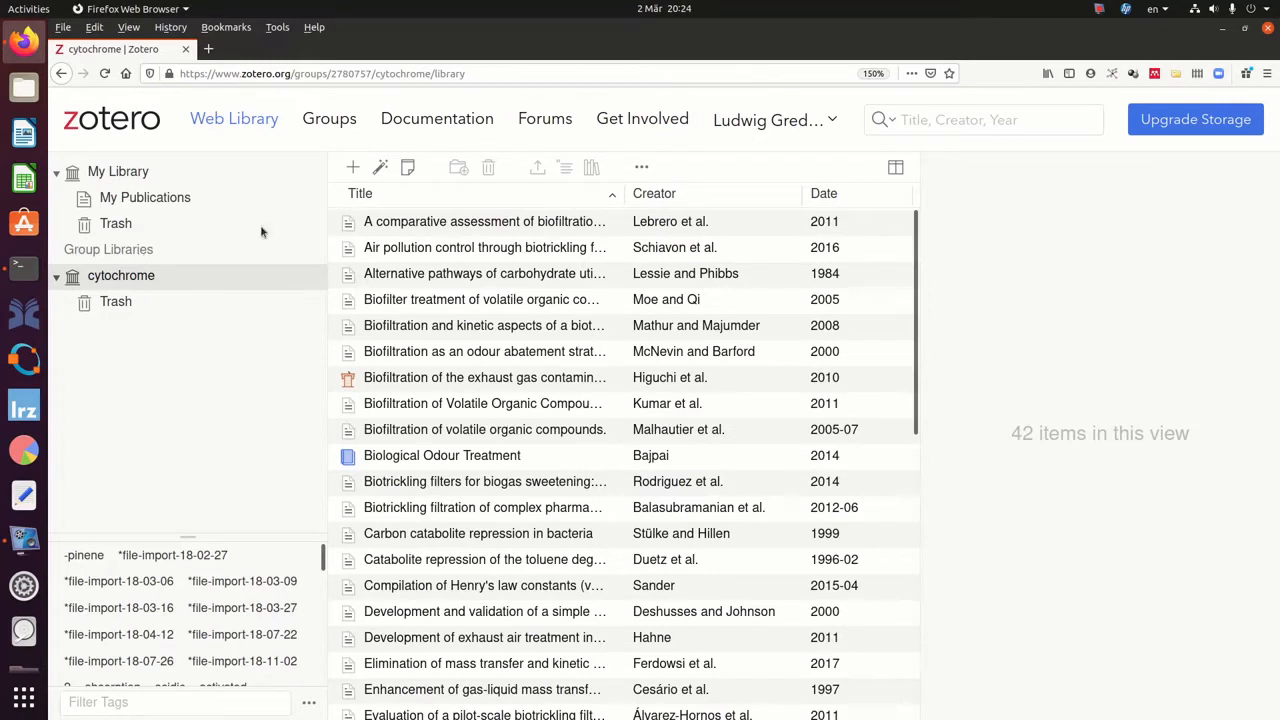
{"action": "left_click", "coordinate": [322, 125]}
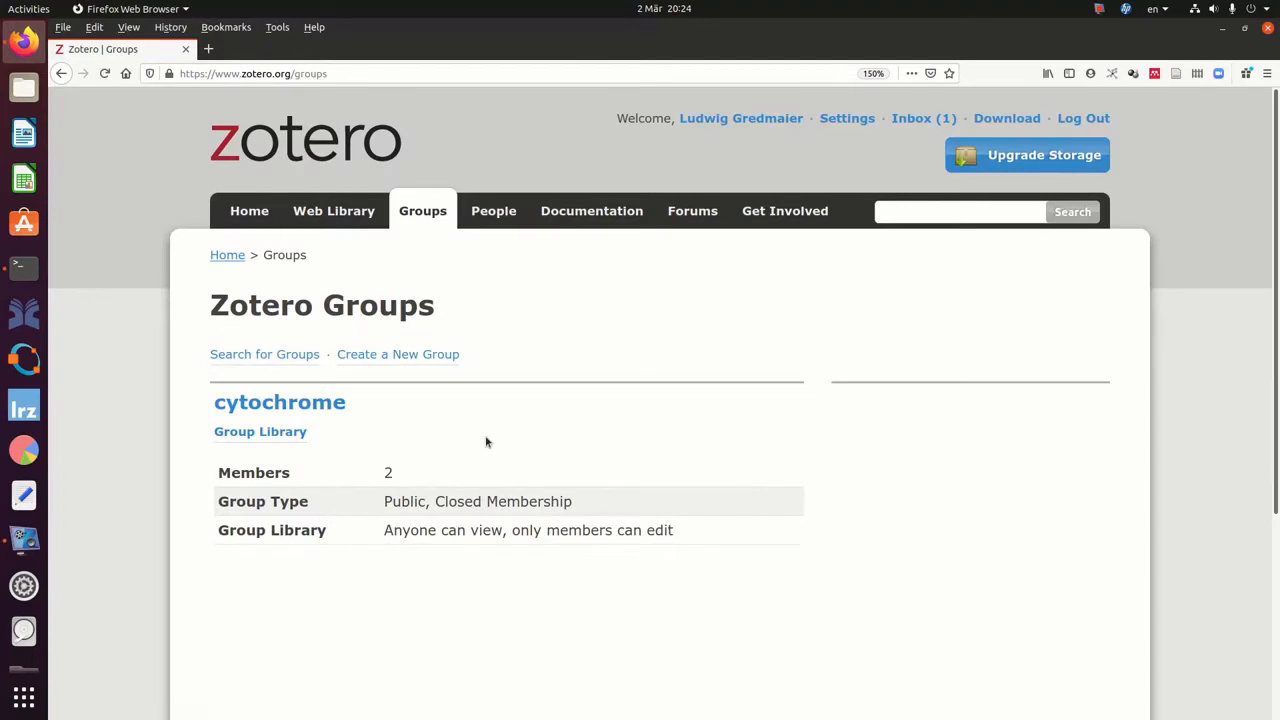
Fill in a new group named biotricklingfilters with Public, Closed Membership.
{"action": "left_click", "coordinate": [396, 356]}
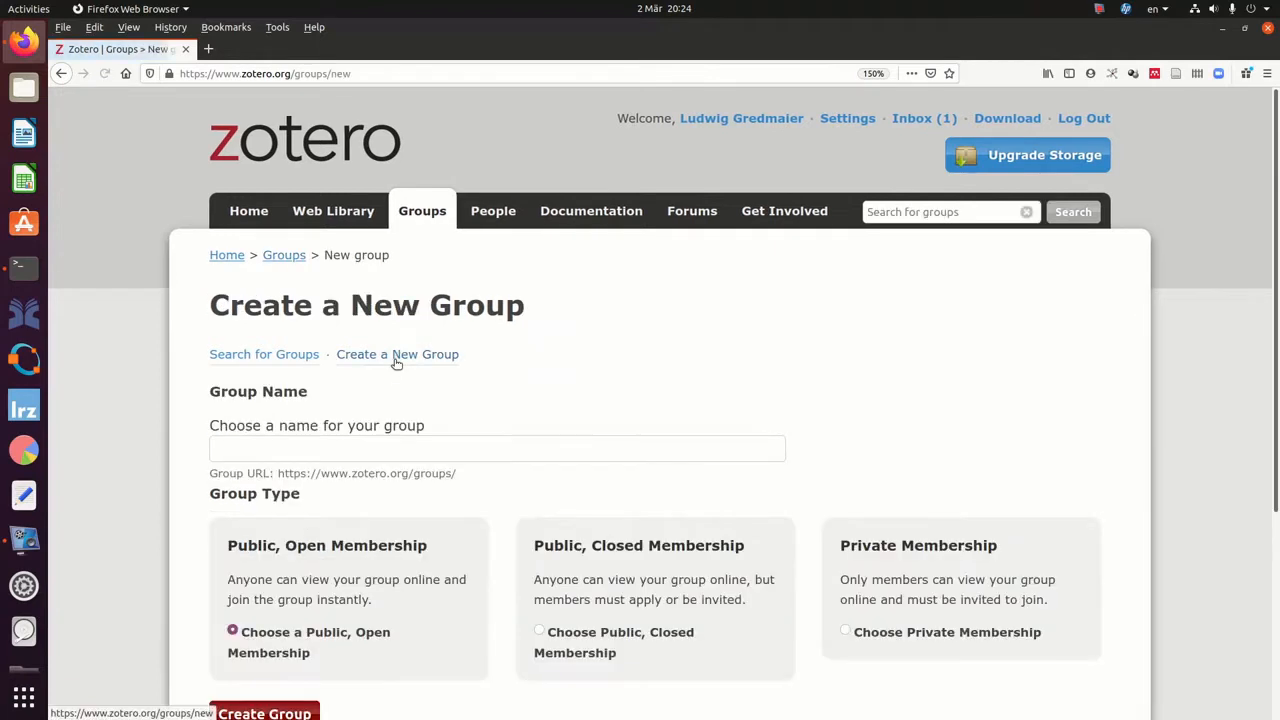
{"action": "scroll", "coordinate": [508, 383], "scroll_direction": "down", "scroll_amount": 2}
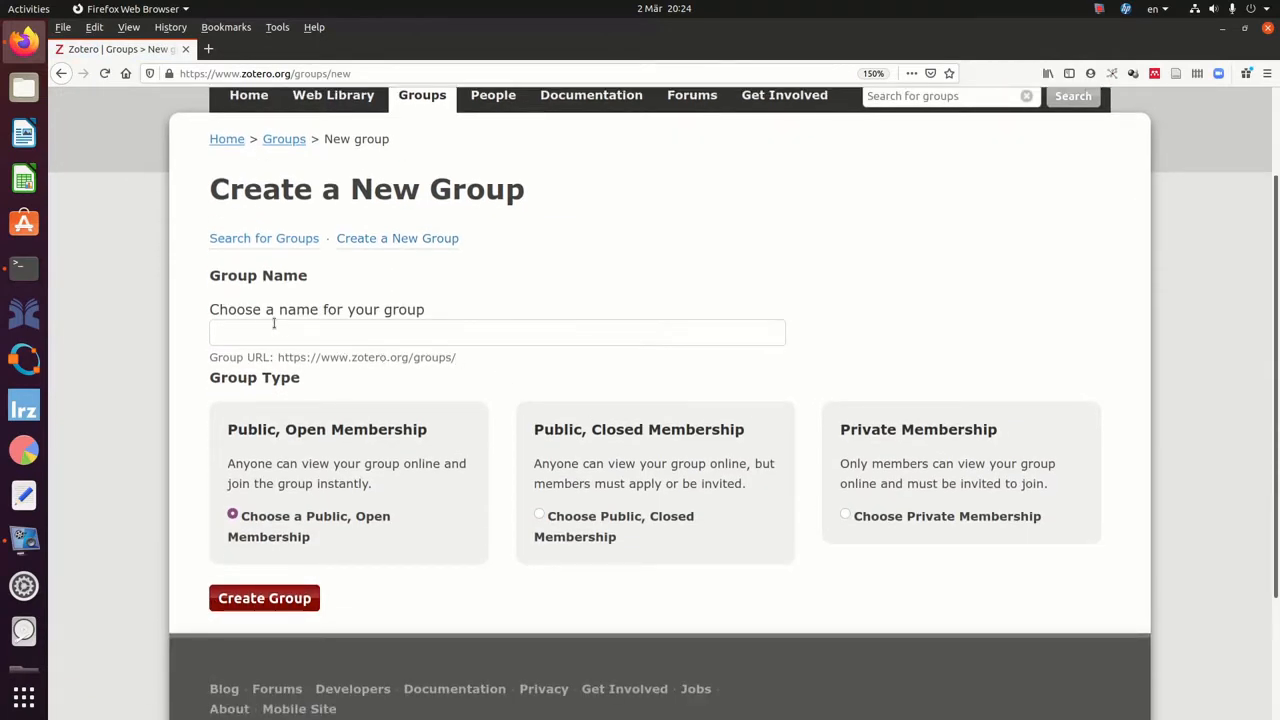
{"action": "left_click", "coordinate": [280, 334]}
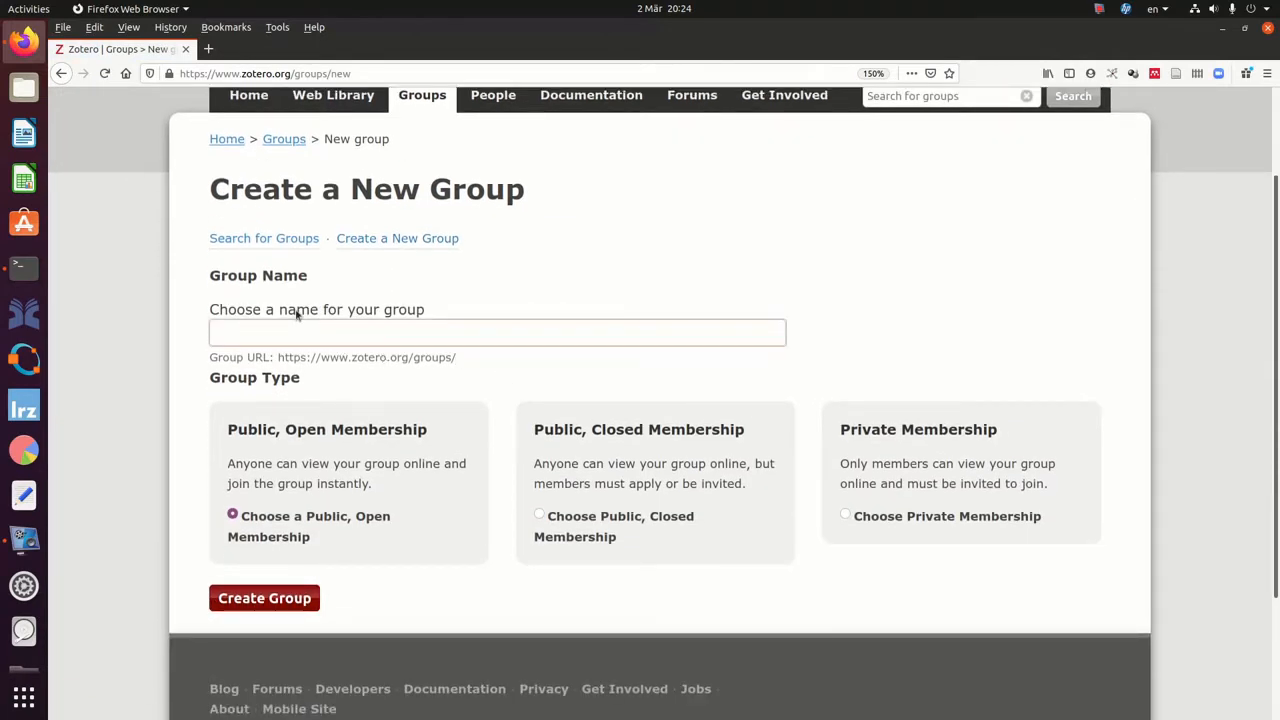
{"action": "type", "text": "bio"}
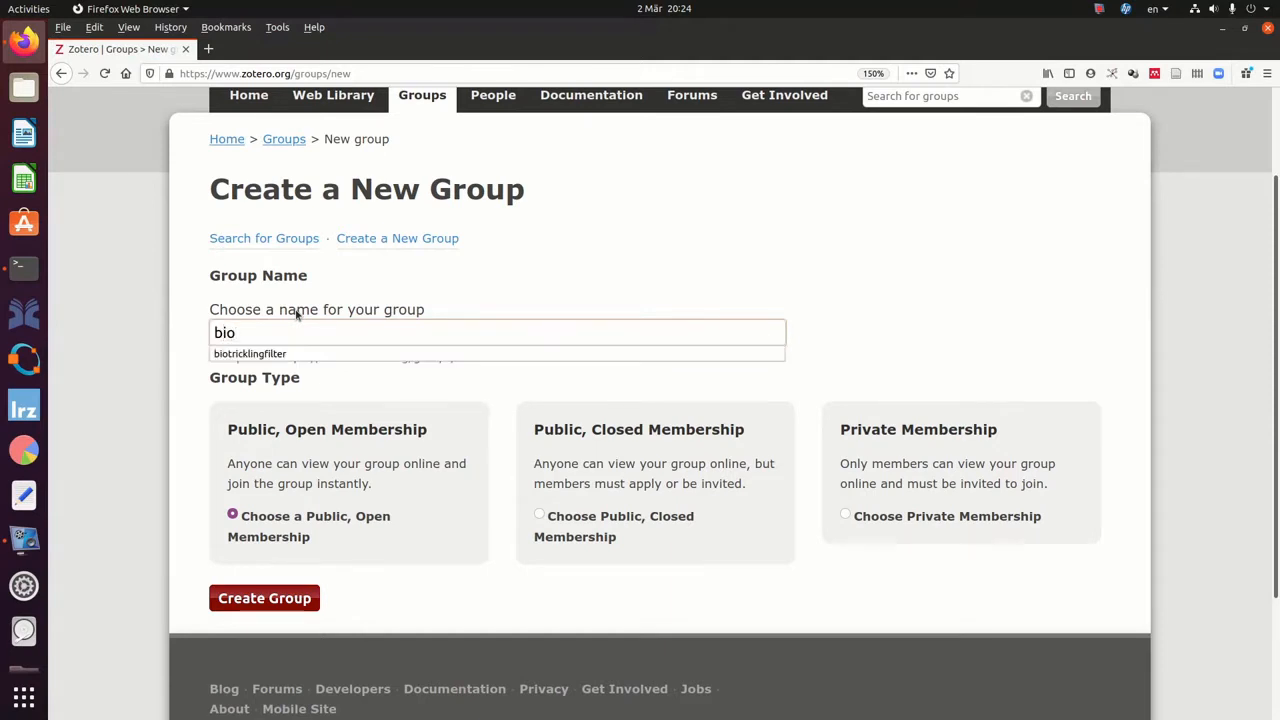
{"action": "type", "text": "tricklingfilters"}
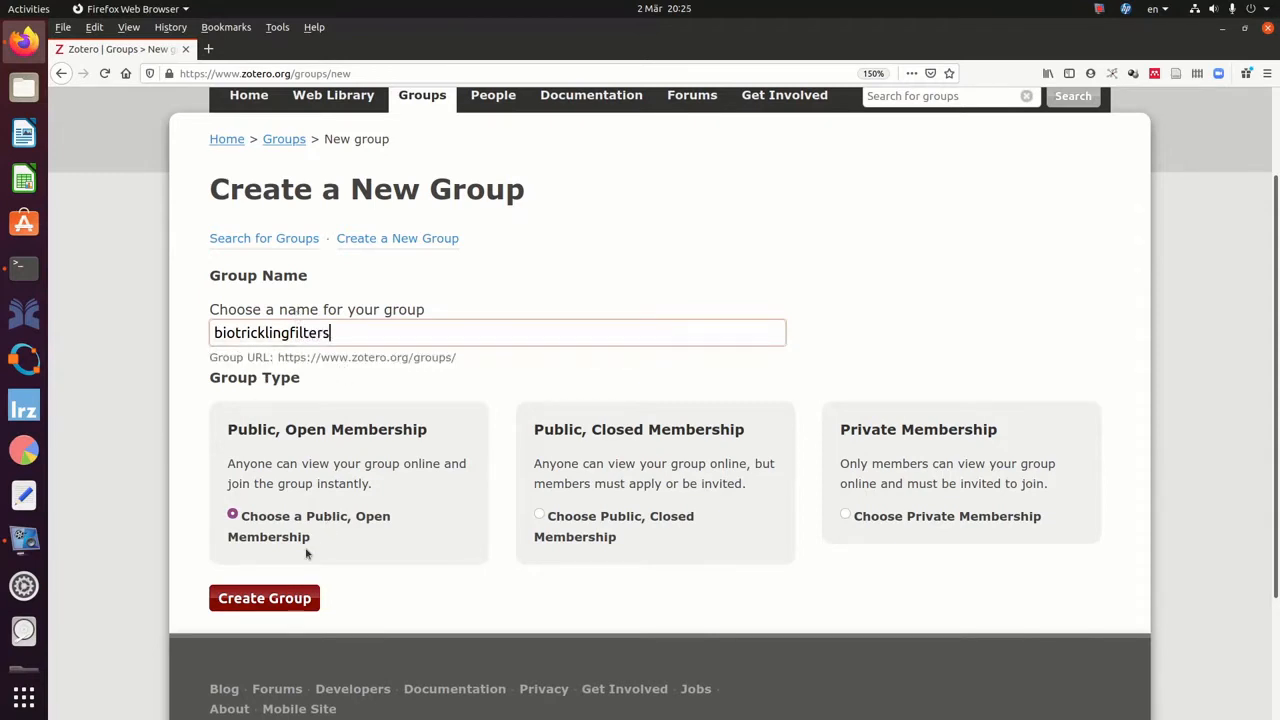
{"action": "left_click", "coordinate": [348, 558]}
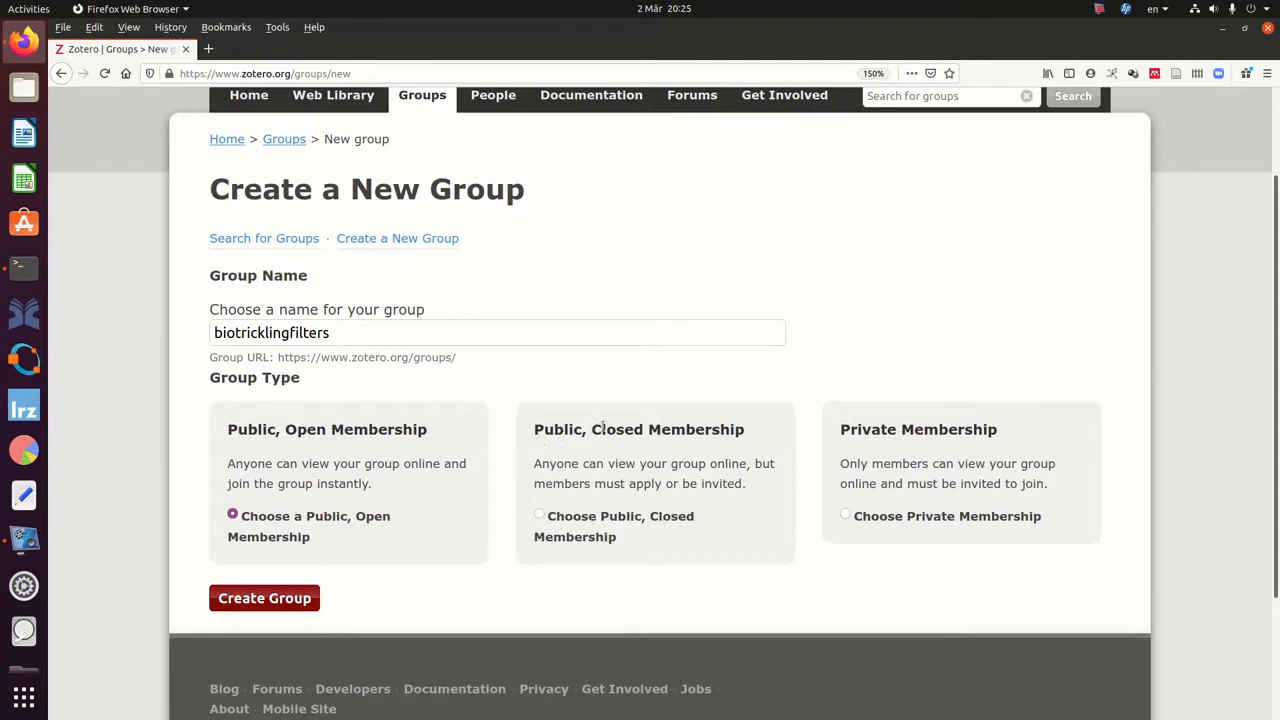
{"action": "left_click", "coordinate": [539, 516]}
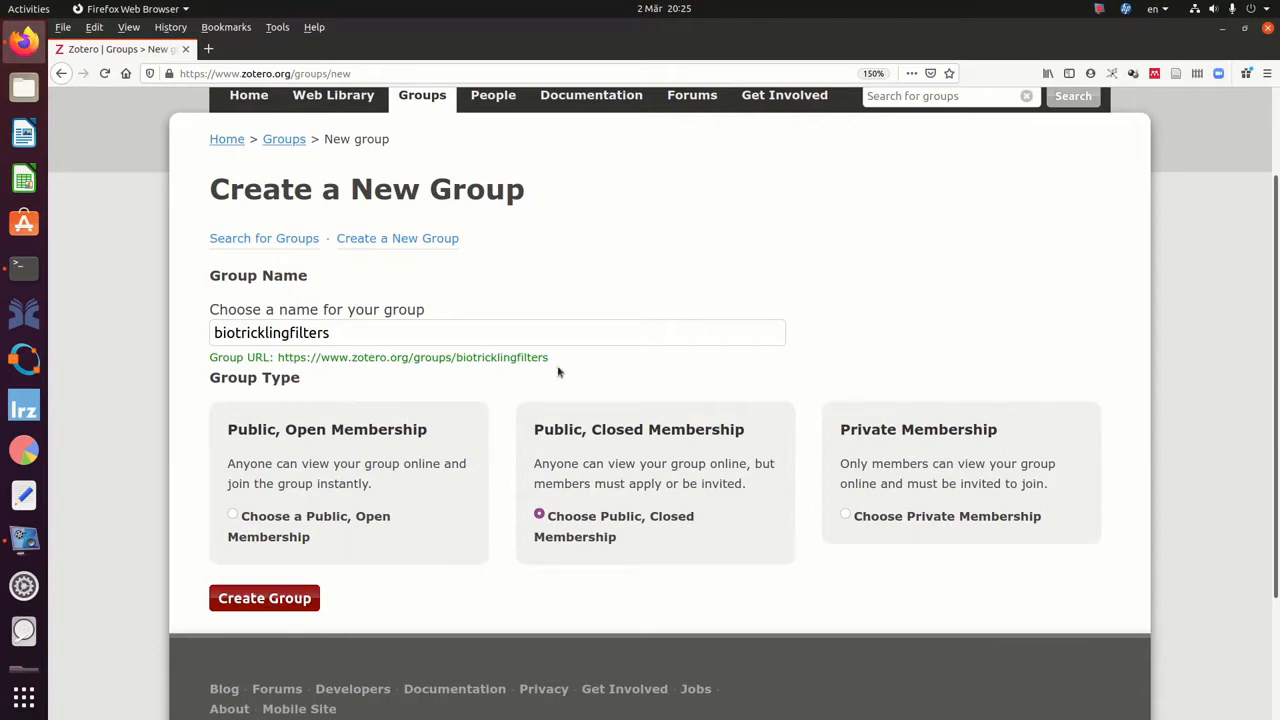
{"action": "left_click_drag", "start_coordinate": [563, 360], "coordinate": [274, 368]}
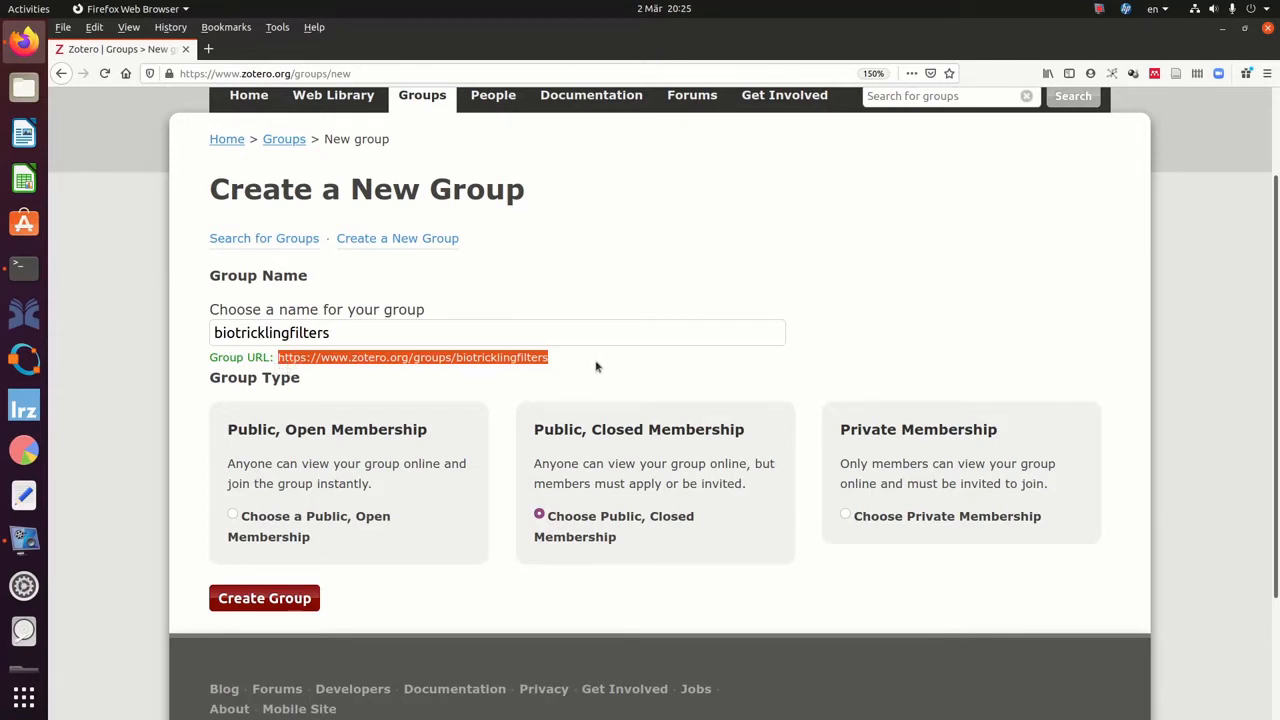
Create the biotricklingfilters group and save its library permission settings unchanged.
{"action": "left_click", "coordinate": [255, 600]}
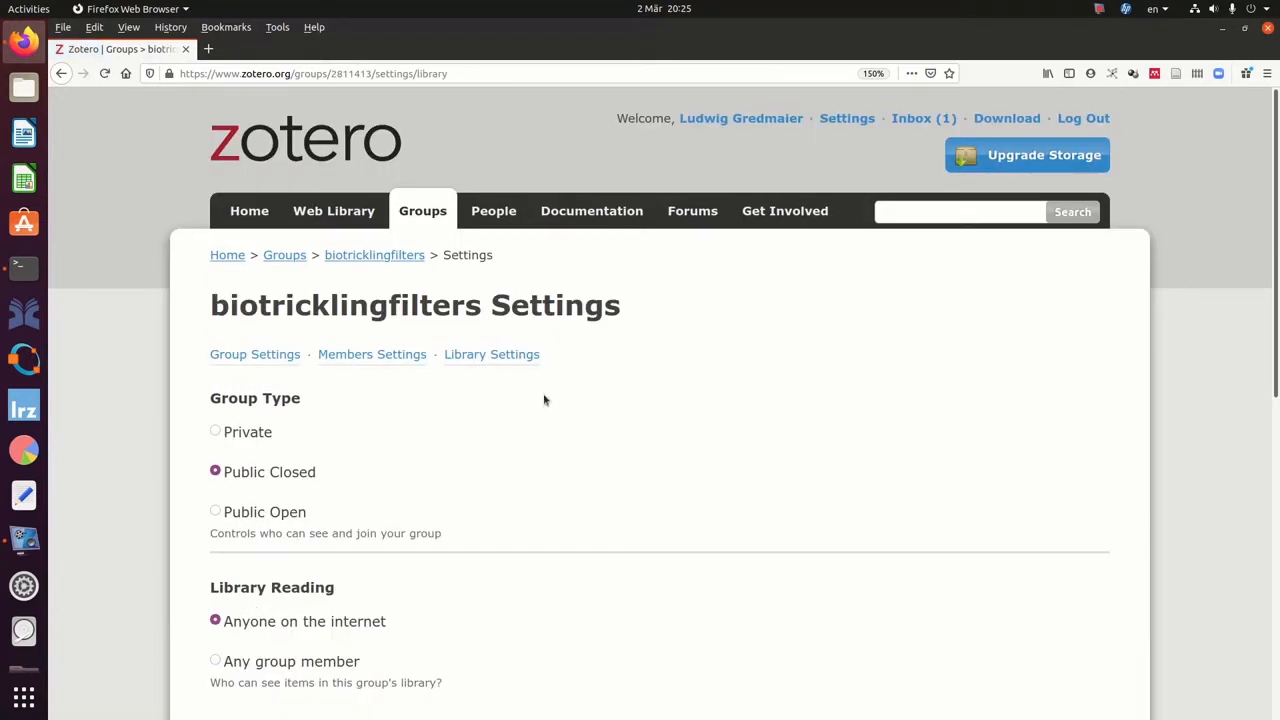
{"action": "scroll", "coordinate": [540, 402], "scroll_direction": "down", "scroll_amount": 1}
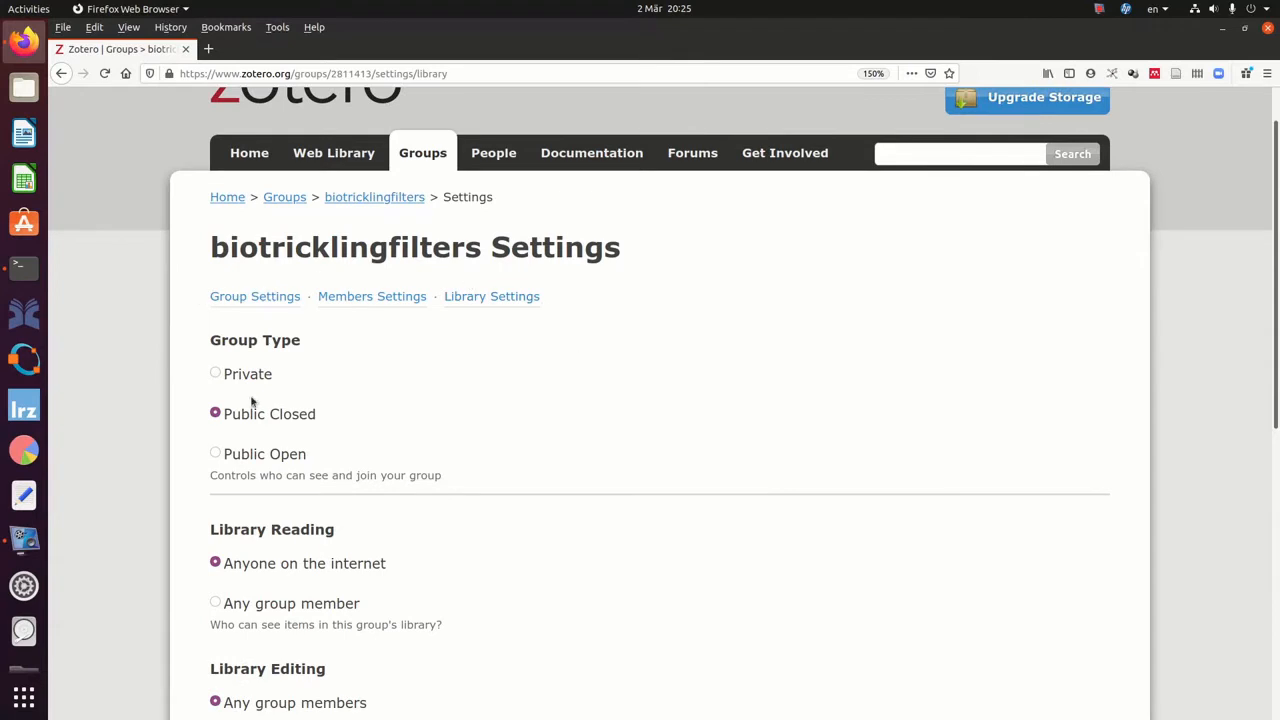
{"action": "scroll", "coordinate": [352, 408], "scroll_direction": "down", "scroll_amount": 2}
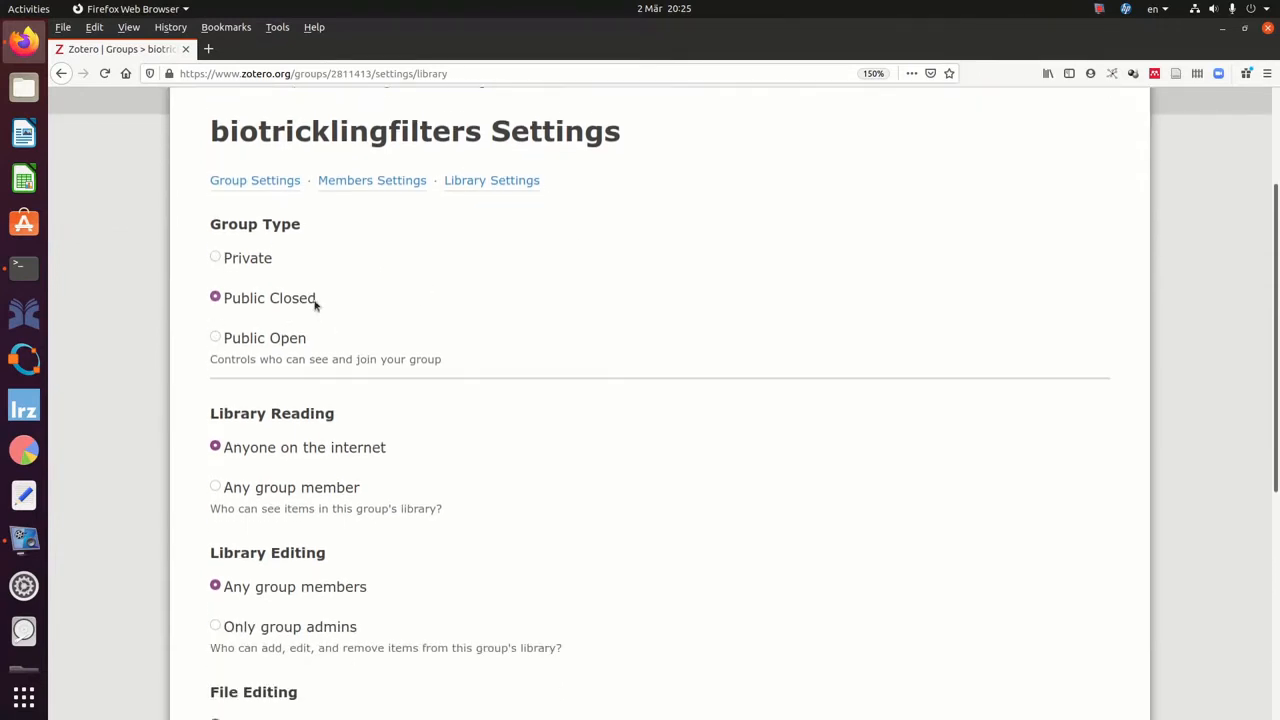
{"action": "scroll", "coordinate": [451, 330], "scroll_direction": "down", "scroll_amount": 4}
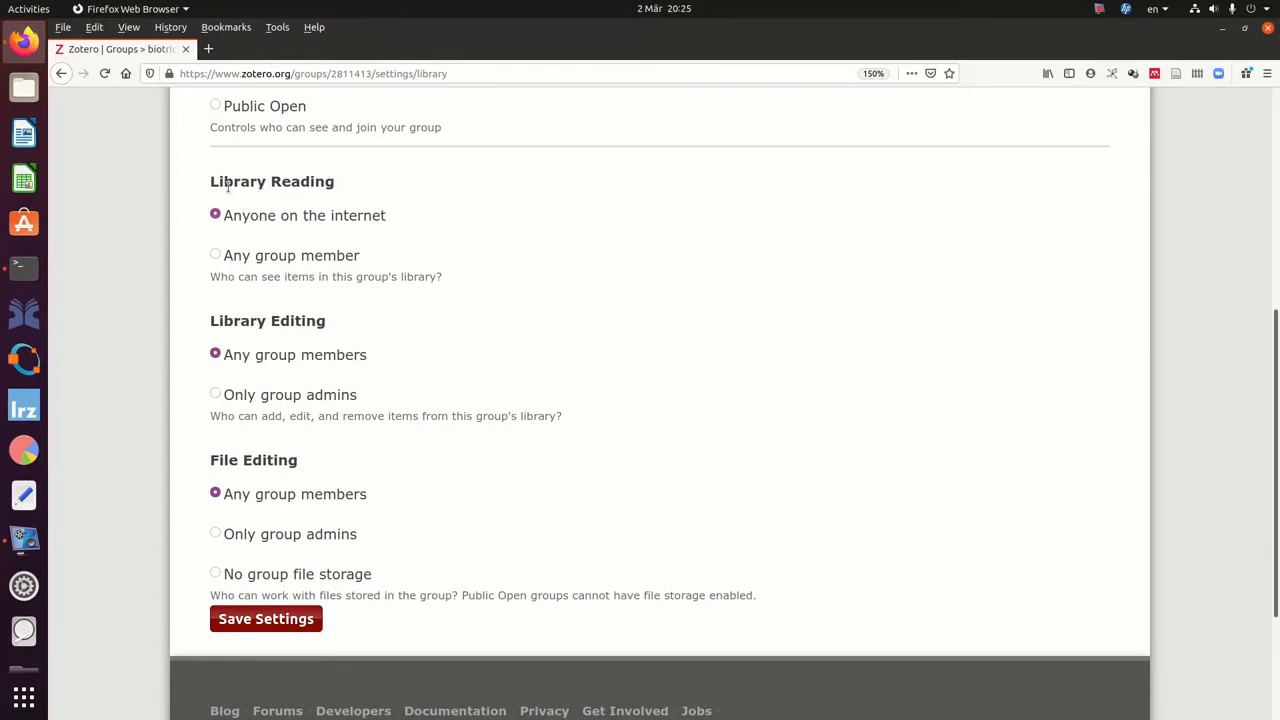
{"action": "left_click", "coordinate": [270, 620]}
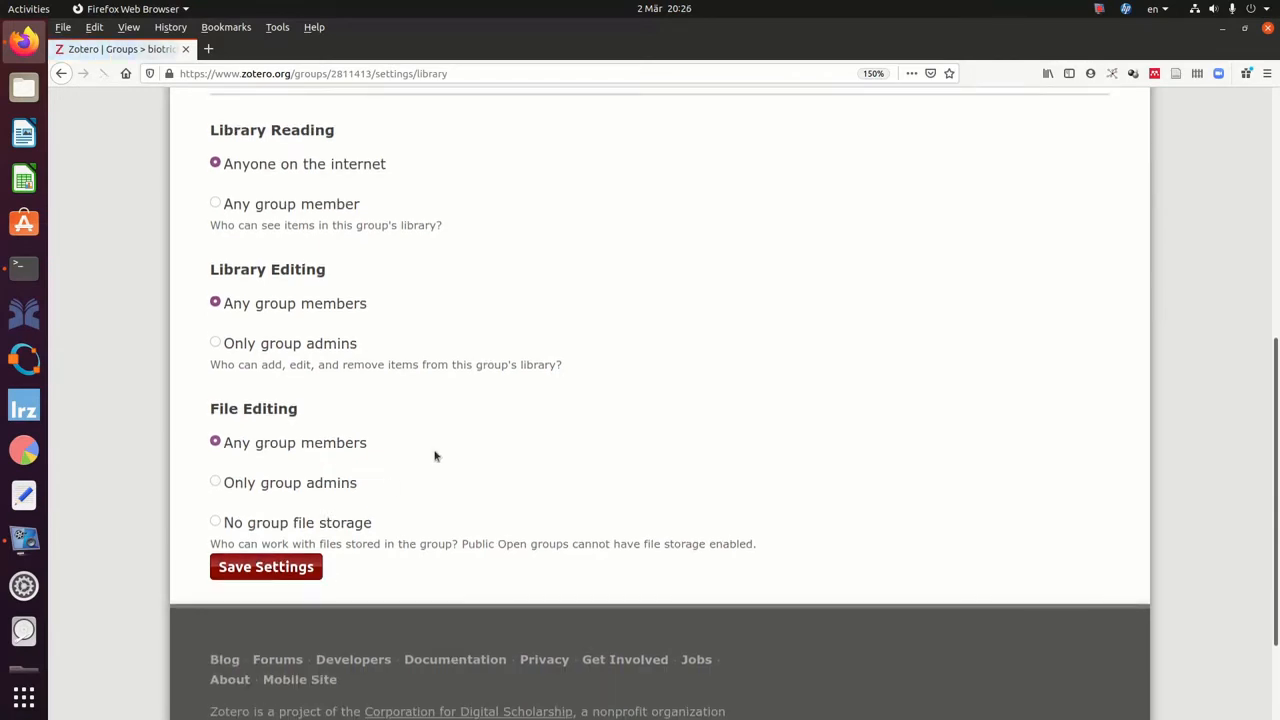
{"action": "scroll", "coordinate": [435, 456], "scroll_direction": "up", "scroll_amount": 2}
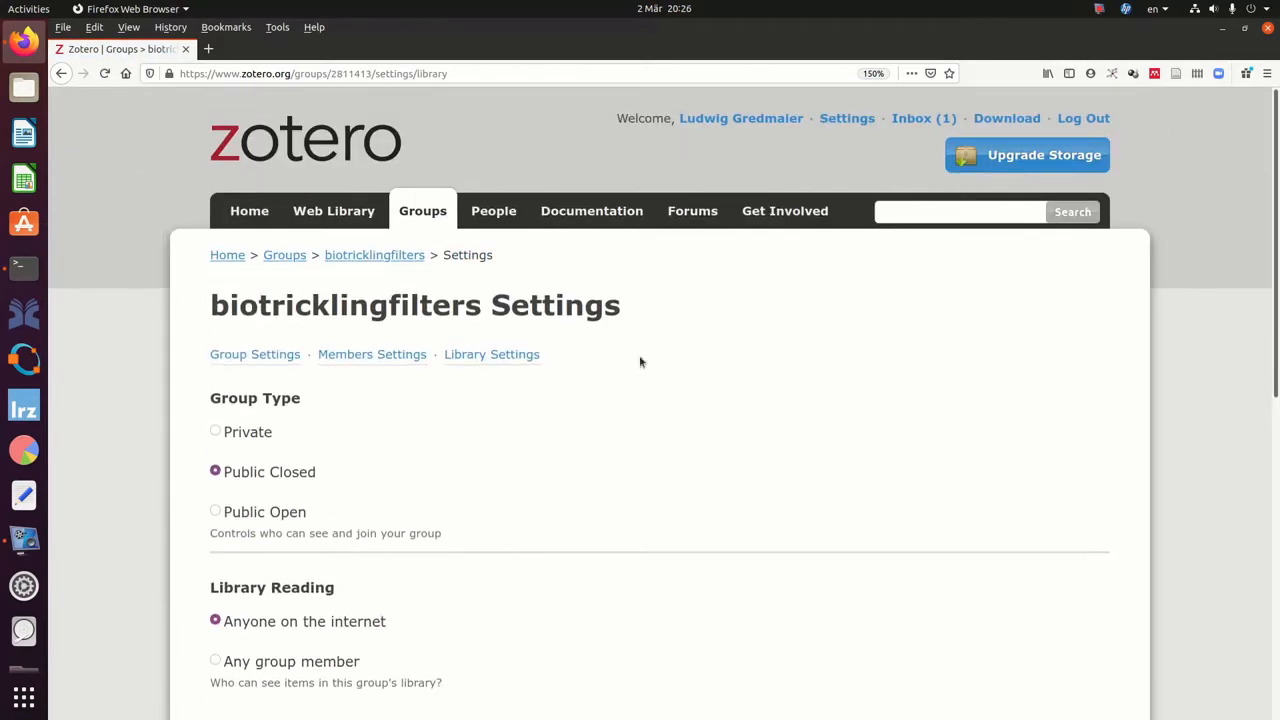
Check that the biotricklingfilters web library is empty, then return to the Groups page.
{"action": "left_click", "coordinate": [326, 215]}
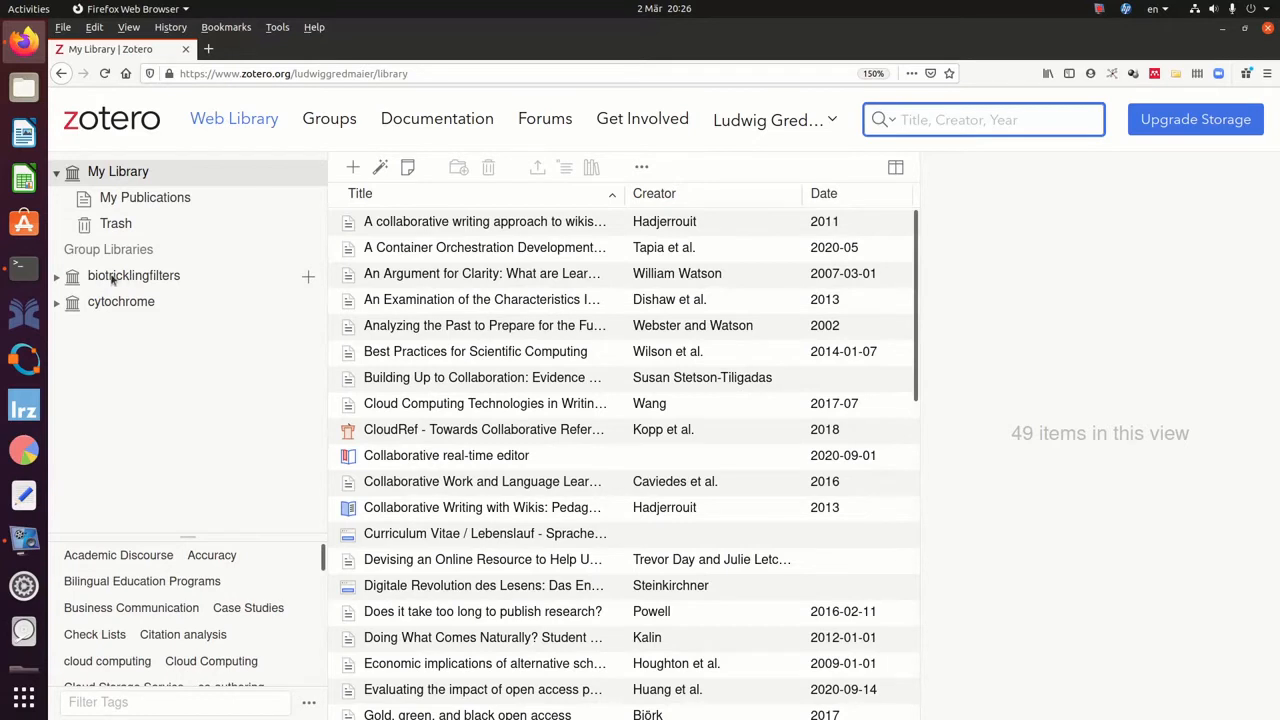
{"action": "left_click", "coordinate": [57, 280]}
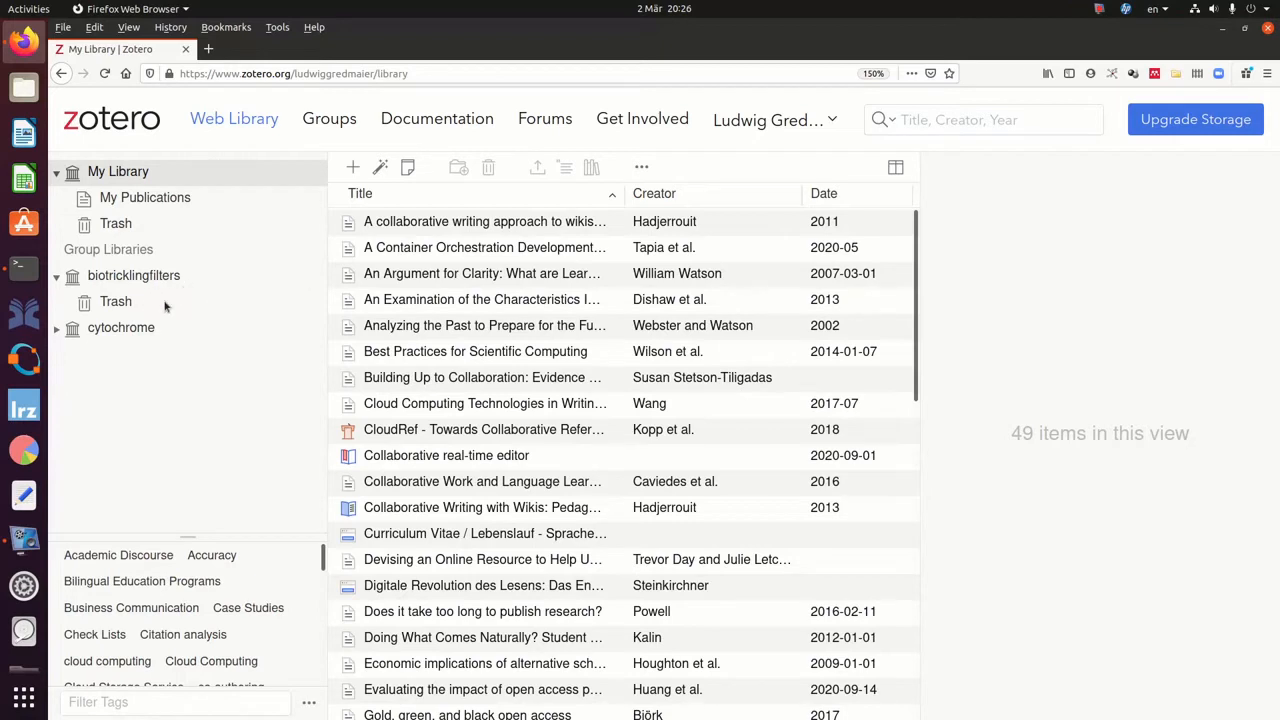
{"action": "left_click", "coordinate": [130, 282]}
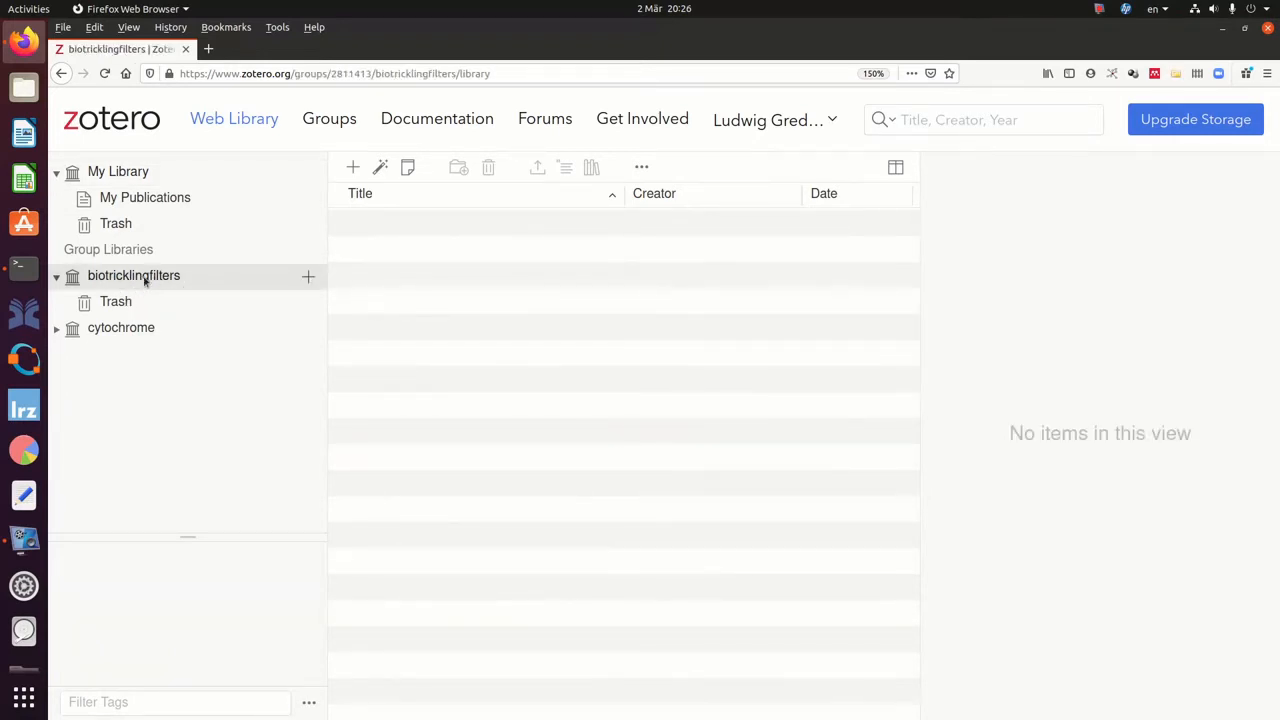
{"action": "left_click", "coordinate": [328, 120]}
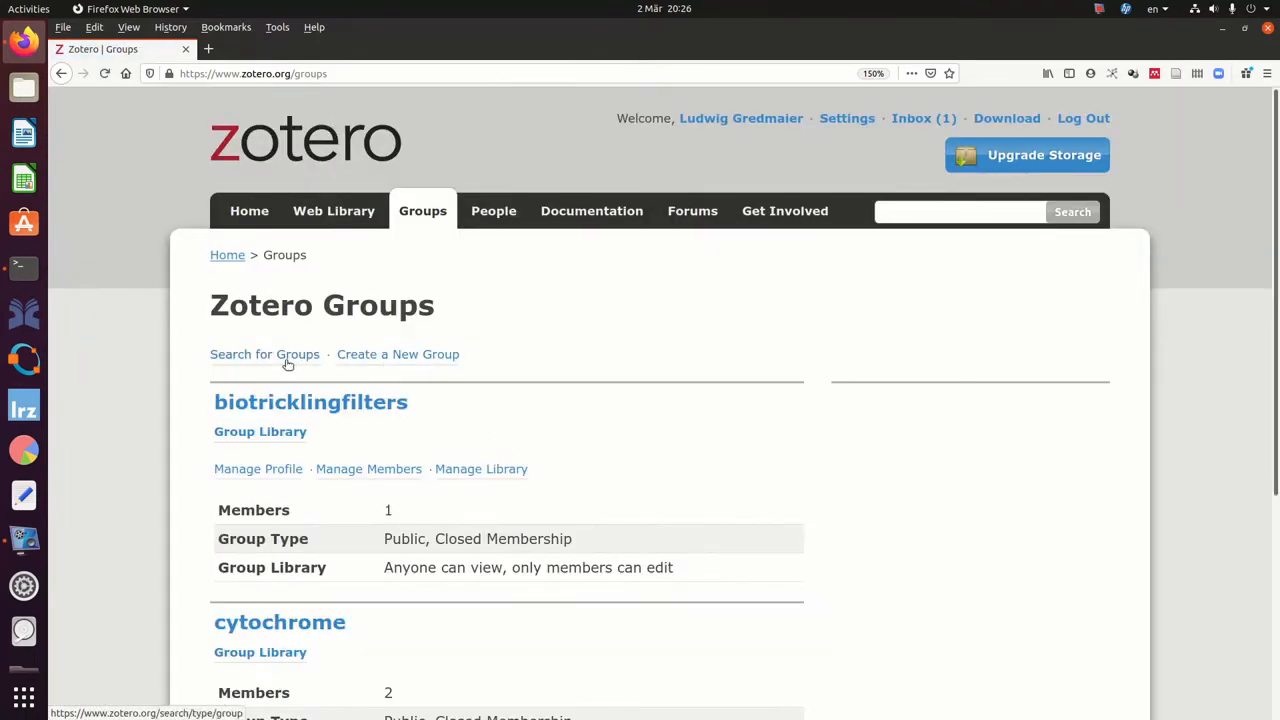
In biotricklingfilters' Manage Profile page, enter the description 'library about industrial biotrickling filters'.
{"action": "scroll", "coordinate": [348, 428], "scroll_direction": "down", "scroll_amount": 1}
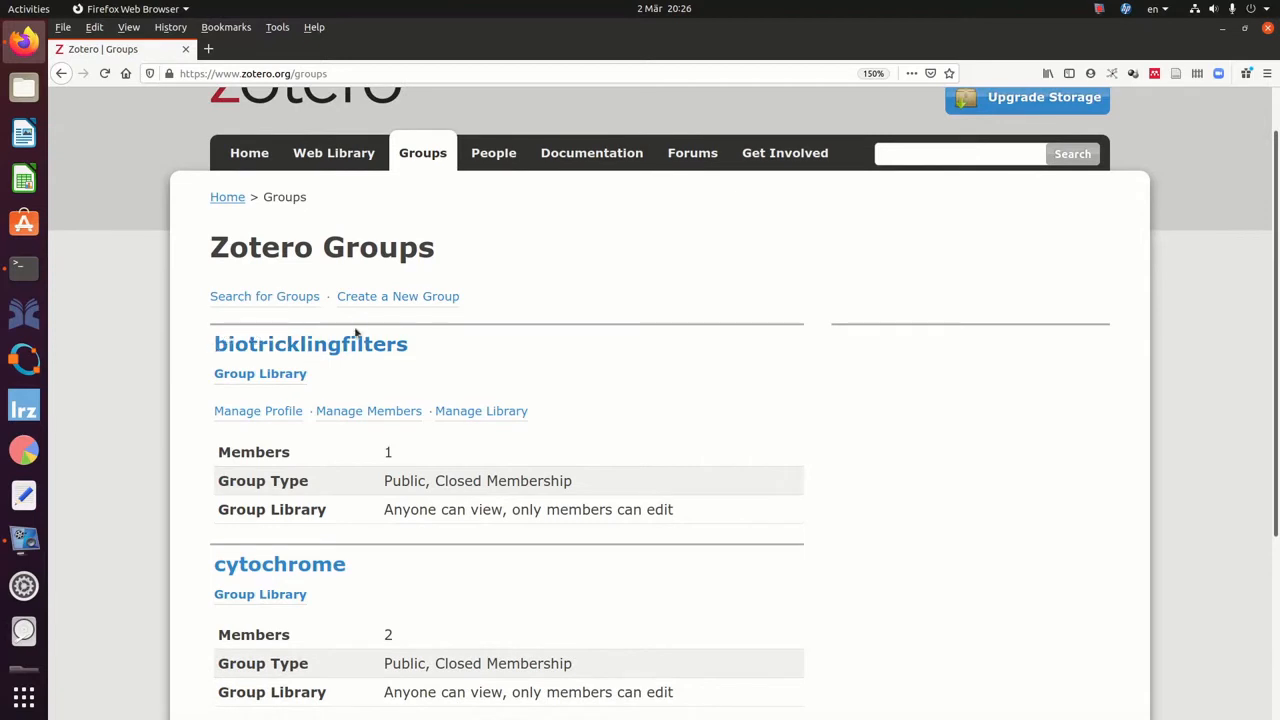
{"action": "scroll", "coordinate": [391, 378], "scroll_direction": "down", "scroll_amount": 2}
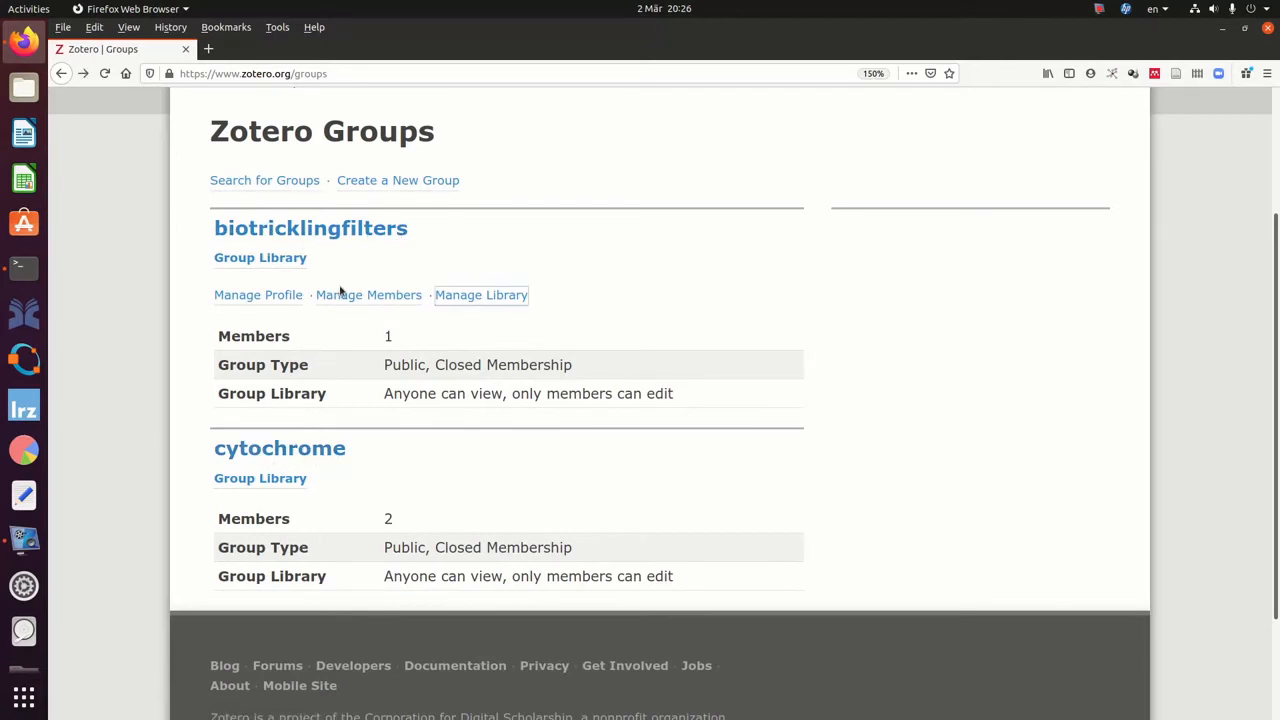
{"action": "left_click", "coordinate": [272, 297]}
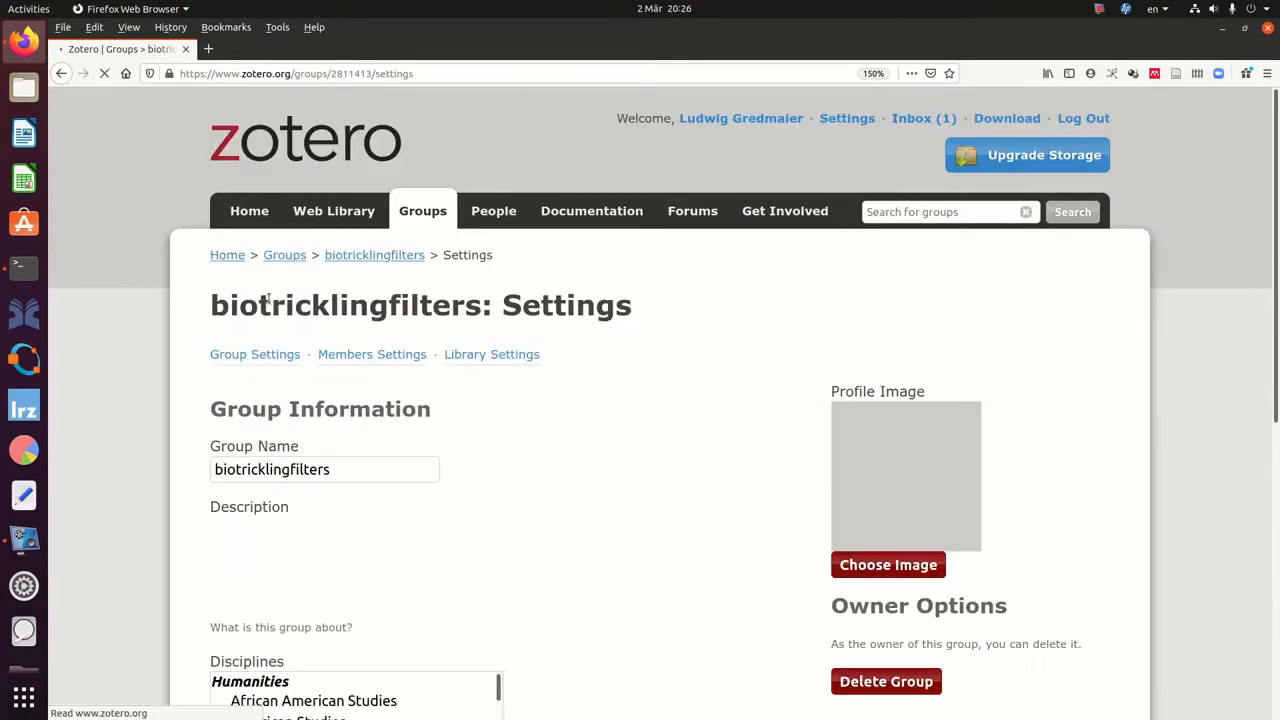
{"action": "scroll", "coordinate": [273, 300], "scroll_direction": "down", "scroll_amount": 1}
{"action": "scroll", "coordinate": [273, 300], "scroll_direction": "down", "scroll_amount": 2}
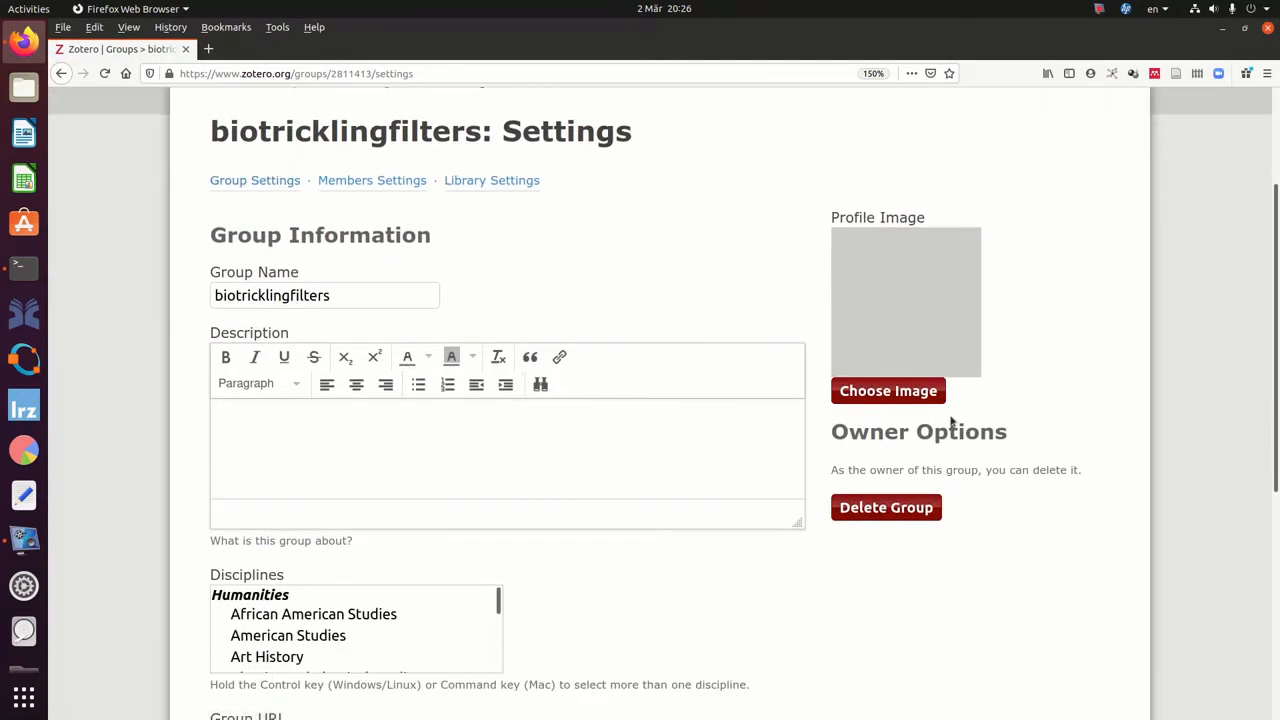
{"action": "scroll", "coordinate": [971, 553], "scroll_direction": "down", "scroll_amount": 2}
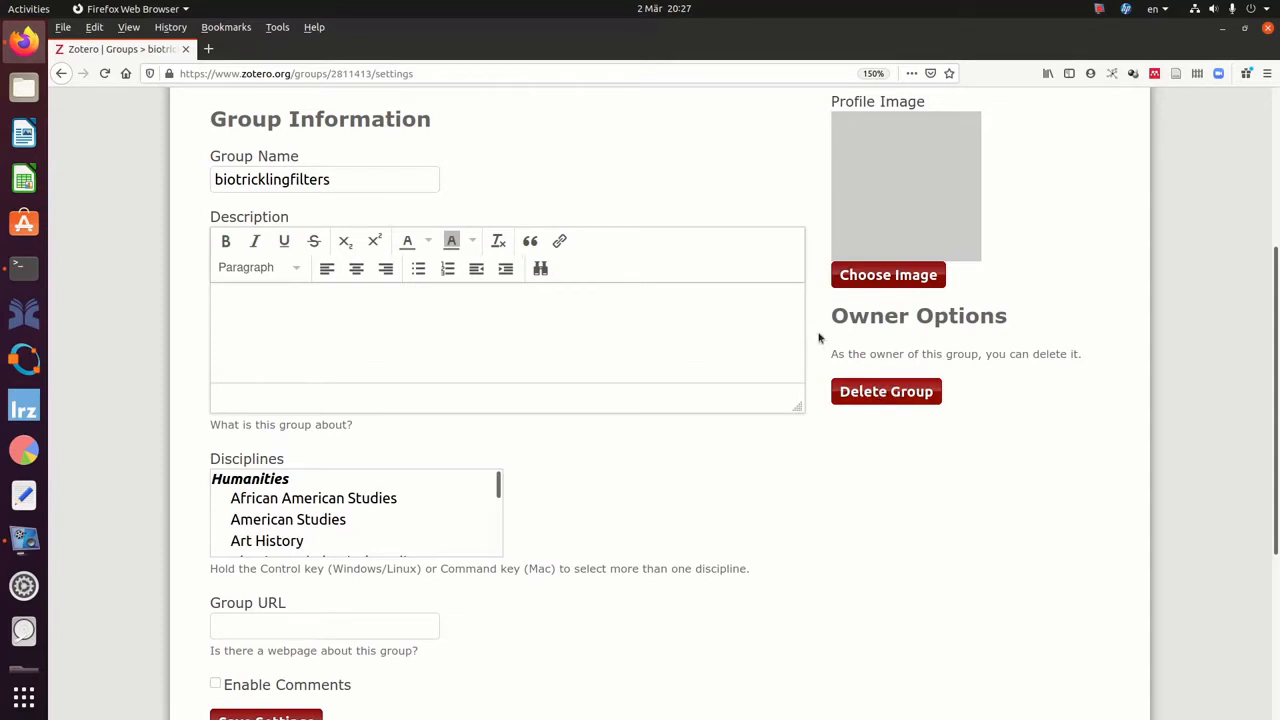
{"action": "scroll", "coordinate": [587, 268], "scroll_direction": "up", "scroll_amount": 3}
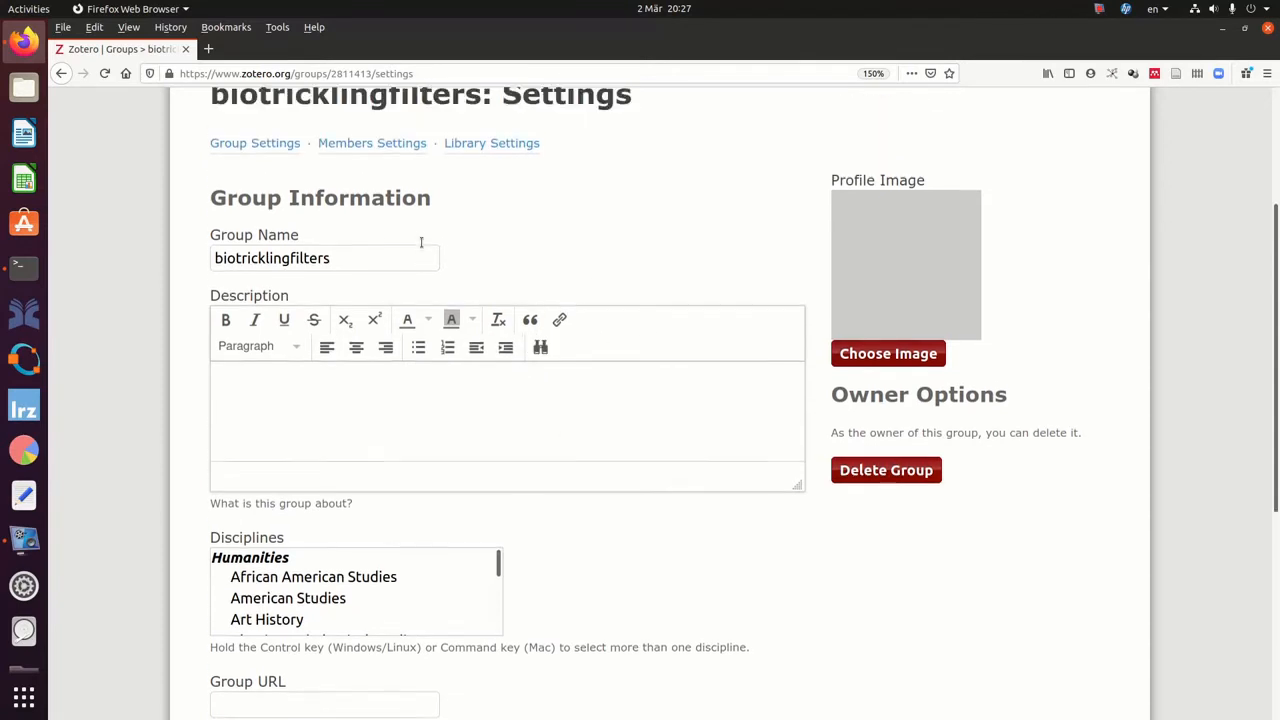
{"action": "scroll", "coordinate": [537, 337], "scroll_direction": "down", "scroll_amount": 2}
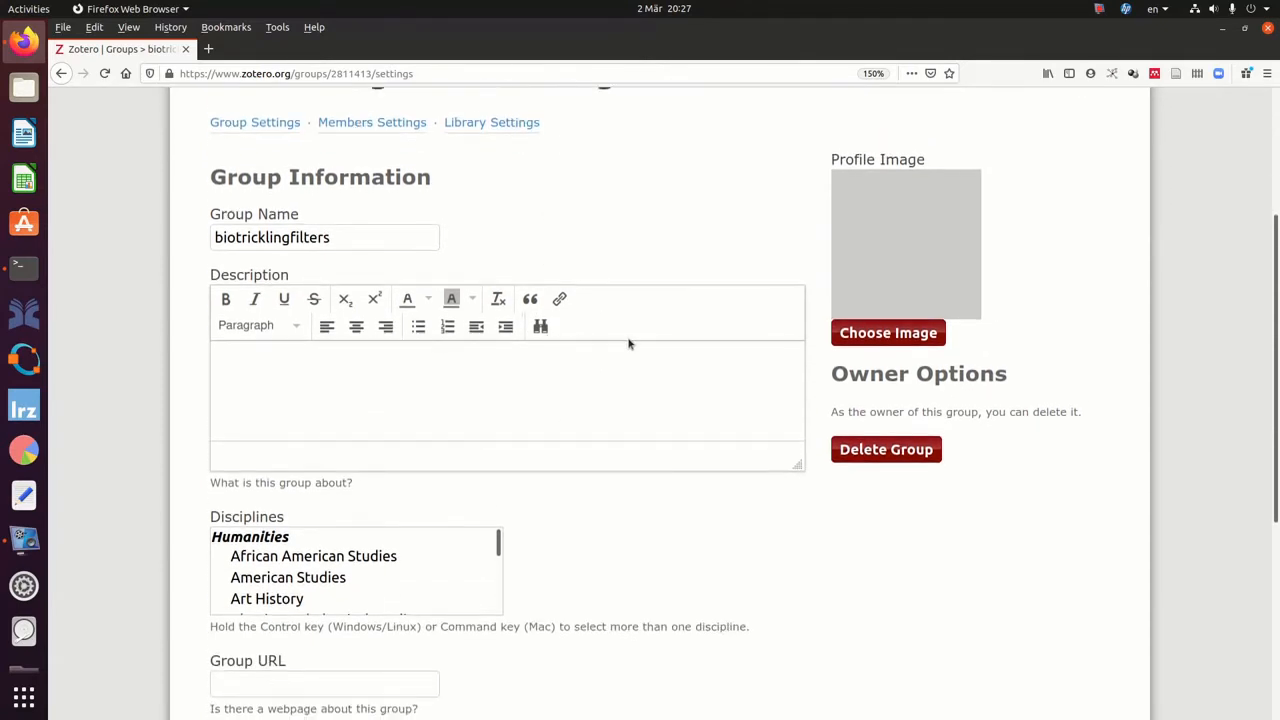
{"action": "left_click", "coordinate": [298, 347]}
{"action": "type", "text": "library about industrial biotri"}
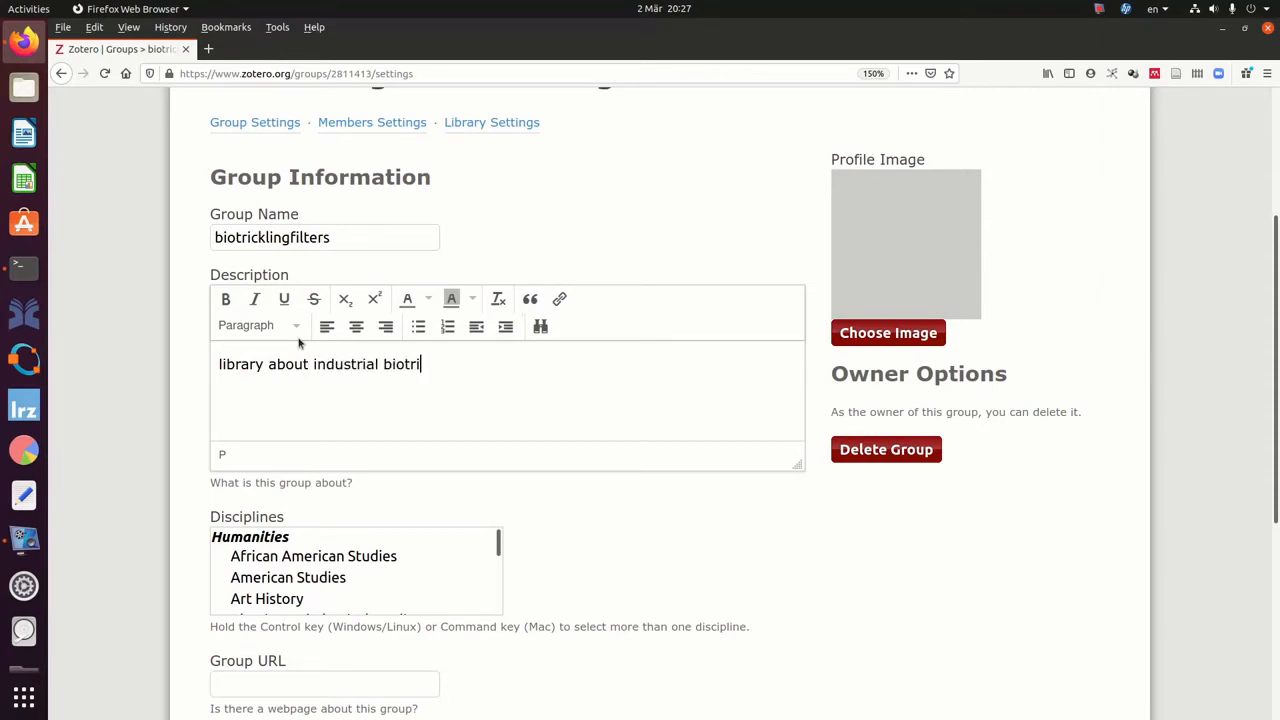
{"action": "type", "text": "ckling filte"}
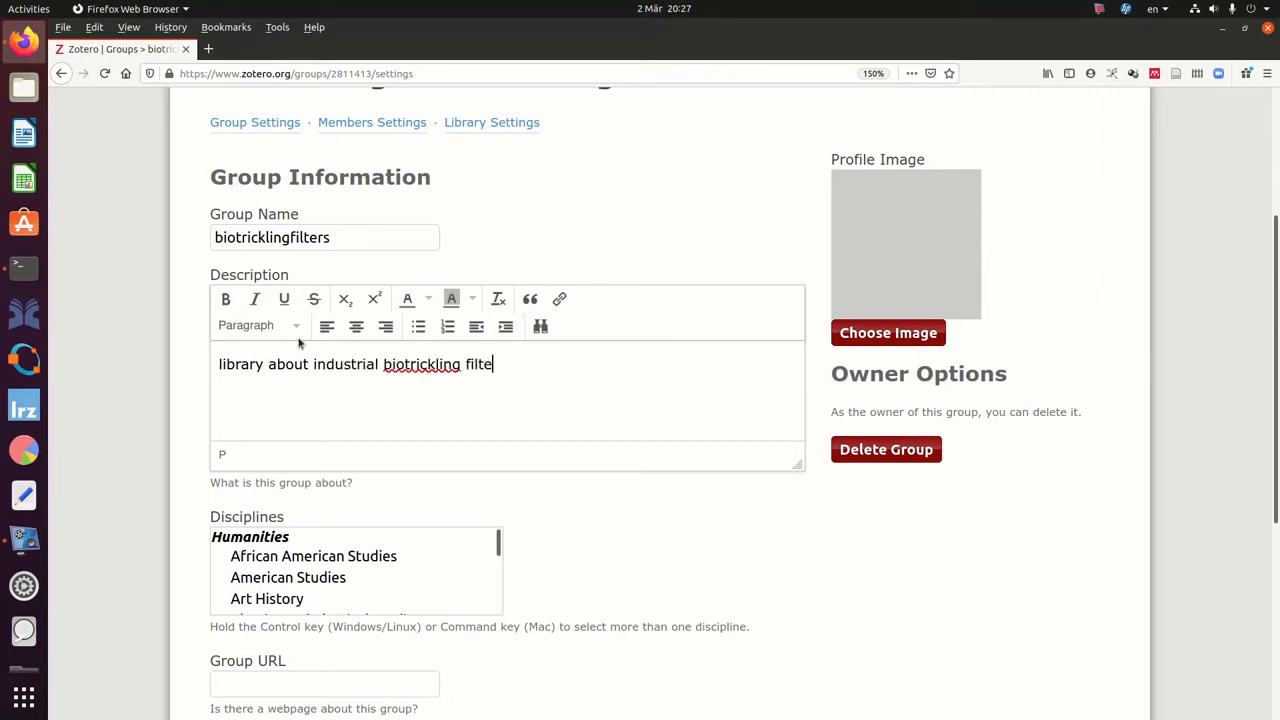
{"action": "type", "text": "rs"}
Upload mypicture.jpg from Documents as the group's profile image.
{"action": "left_click", "coordinate": [891, 336]}
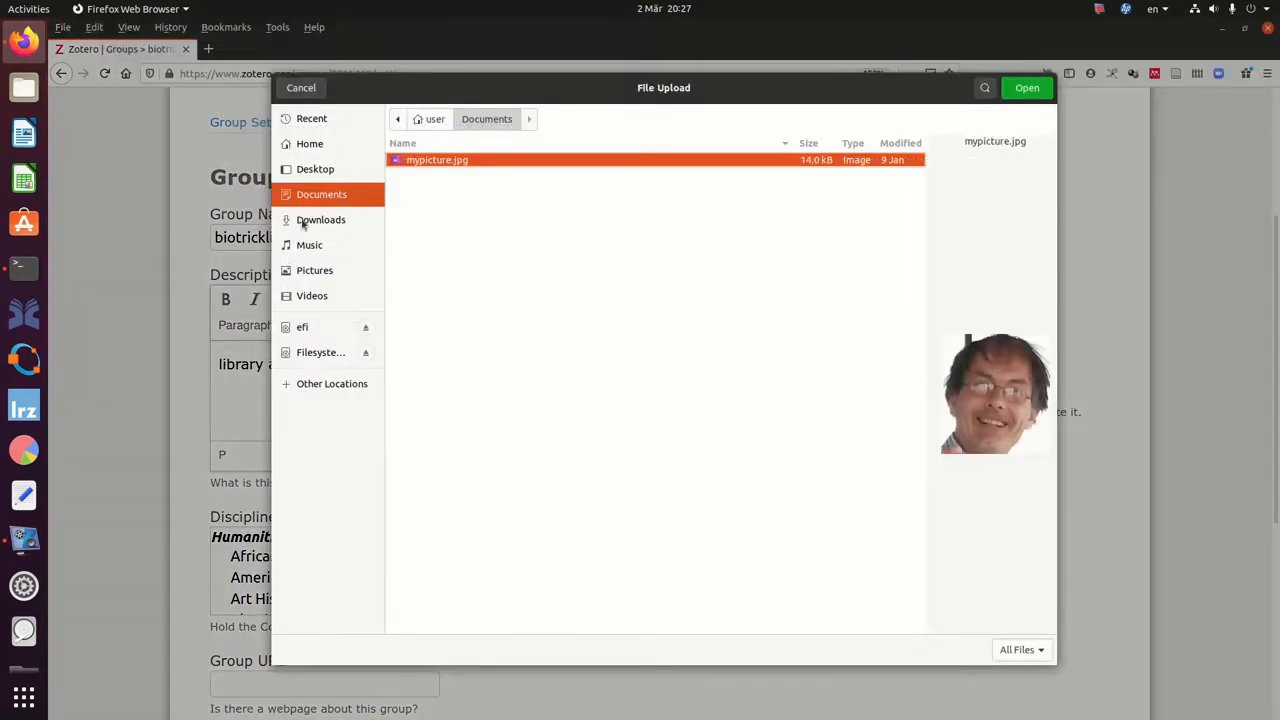
{"action": "left_click", "coordinate": [318, 220]}
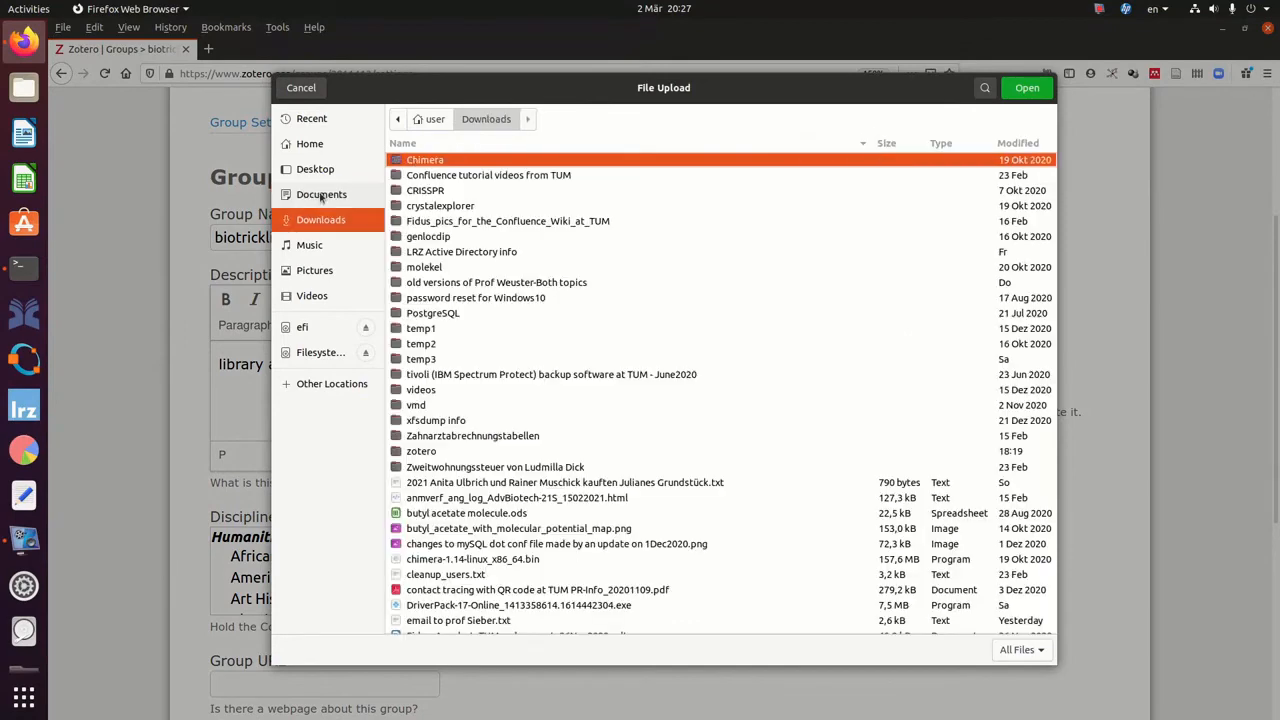
{"action": "left_click", "coordinate": [321, 194]}
{"action": "double_click", "coordinate": [422, 165]}
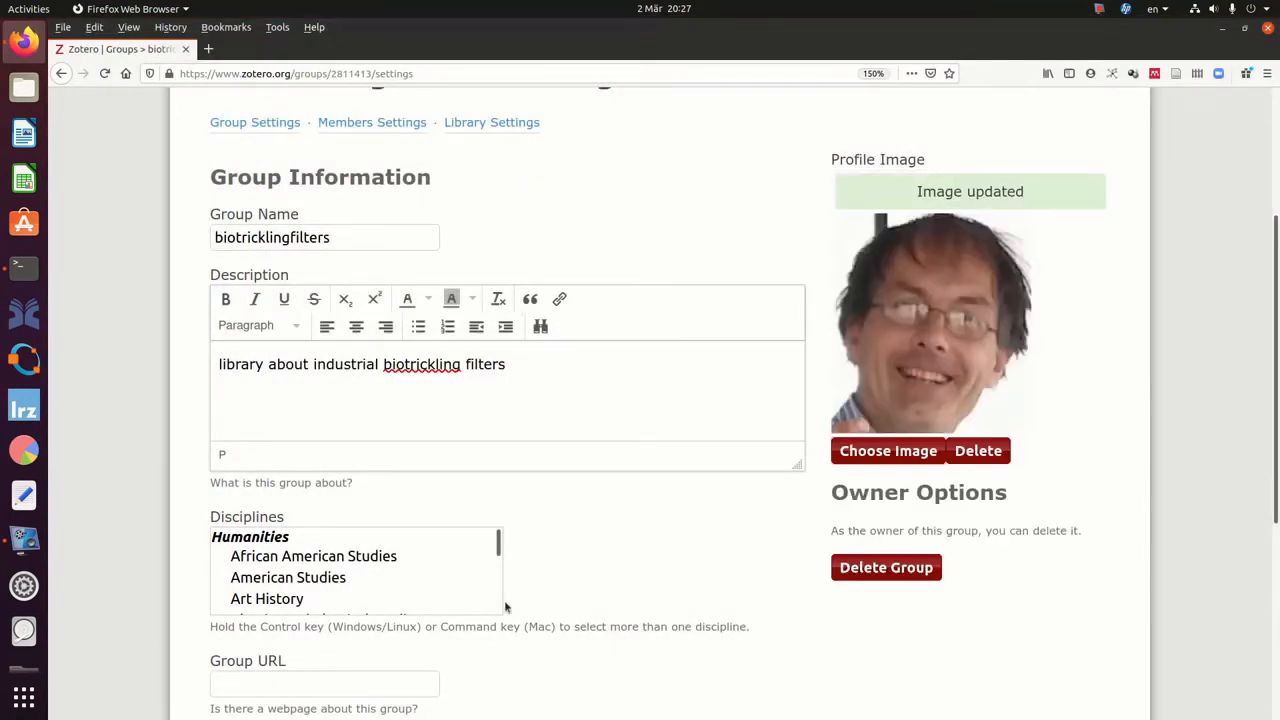
Set the discipline to Chemistry, enable comments, and save the group settings.
{"action": "scroll", "coordinate": [485, 595], "scroll_direction": "down", "scroll_amount": 5}
{"action": "scroll", "coordinate": [326, 540], "scroll_direction": "down", "scroll_amount": 3}
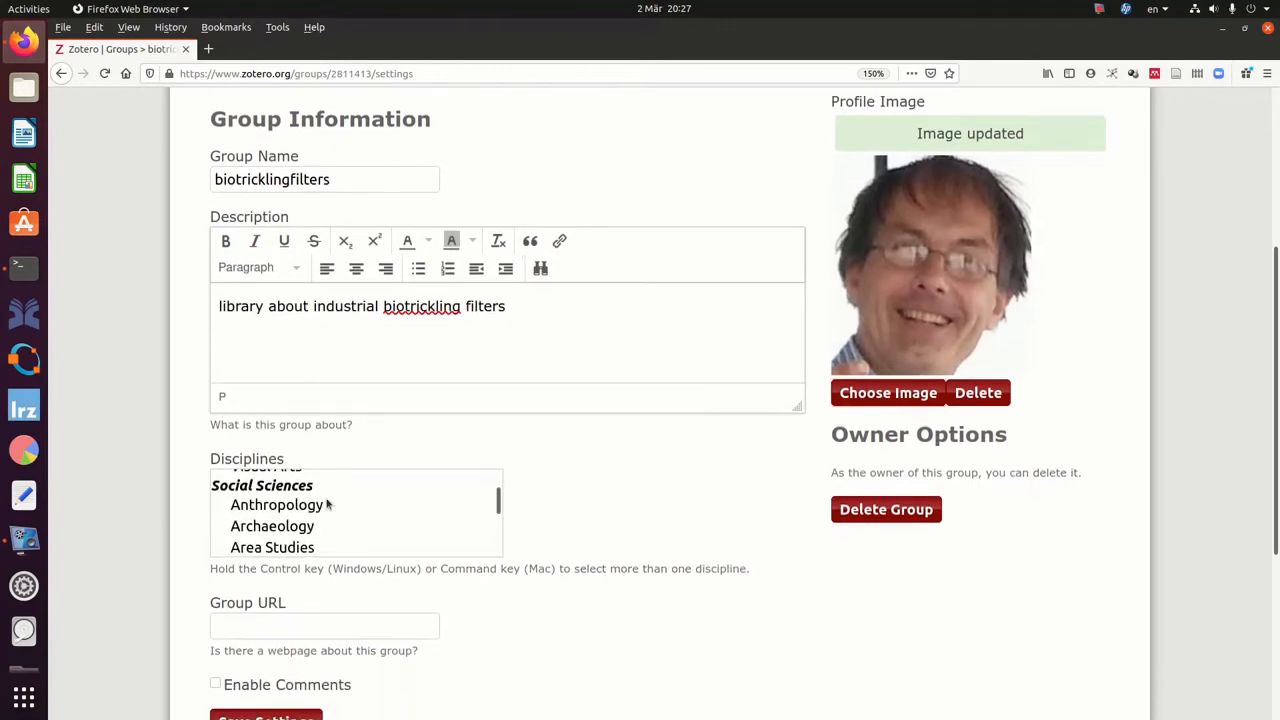
{"action": "scroll", "coordinate": [232, 207], "scroll_direction": "down", "scroll_amount": 5}
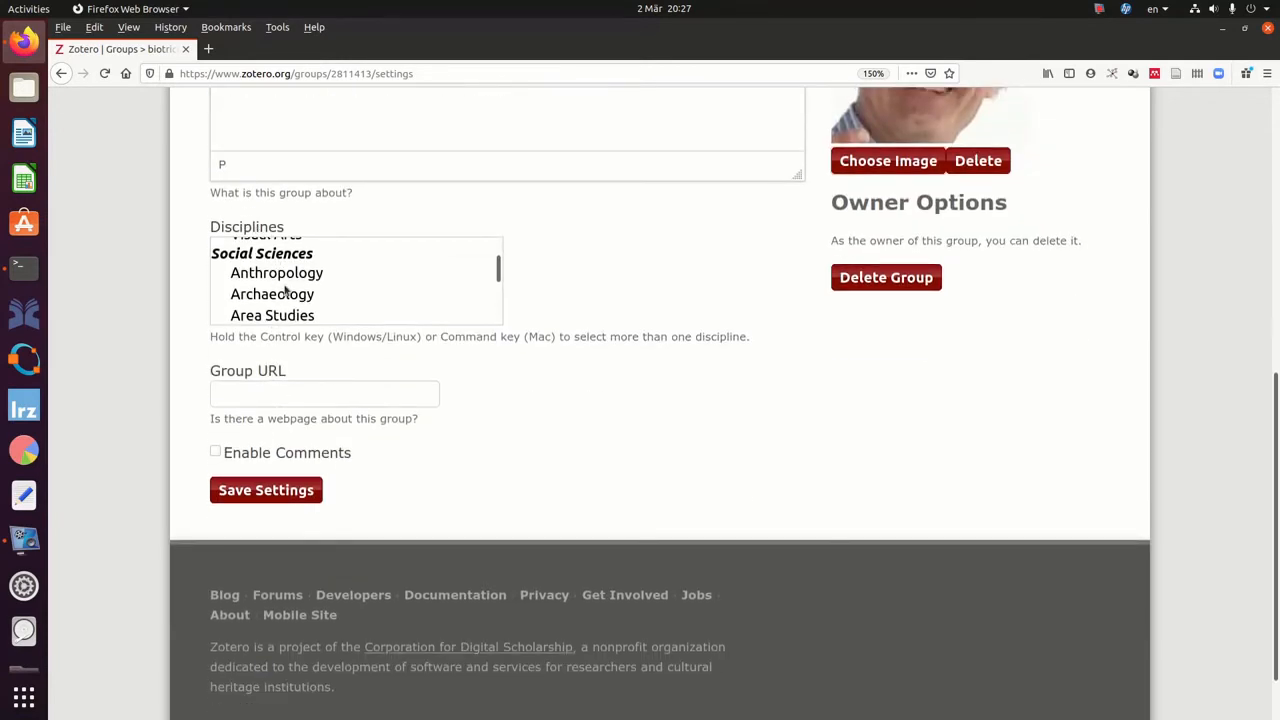
{"action": "scroll", "coordinate": [285, 292], "scroll_direction": "down", "scroll_amount": 3}
{"action": "scroll", "coordinate": [286, 285], "scroll_direction": "down", "scroll_amount": 3}
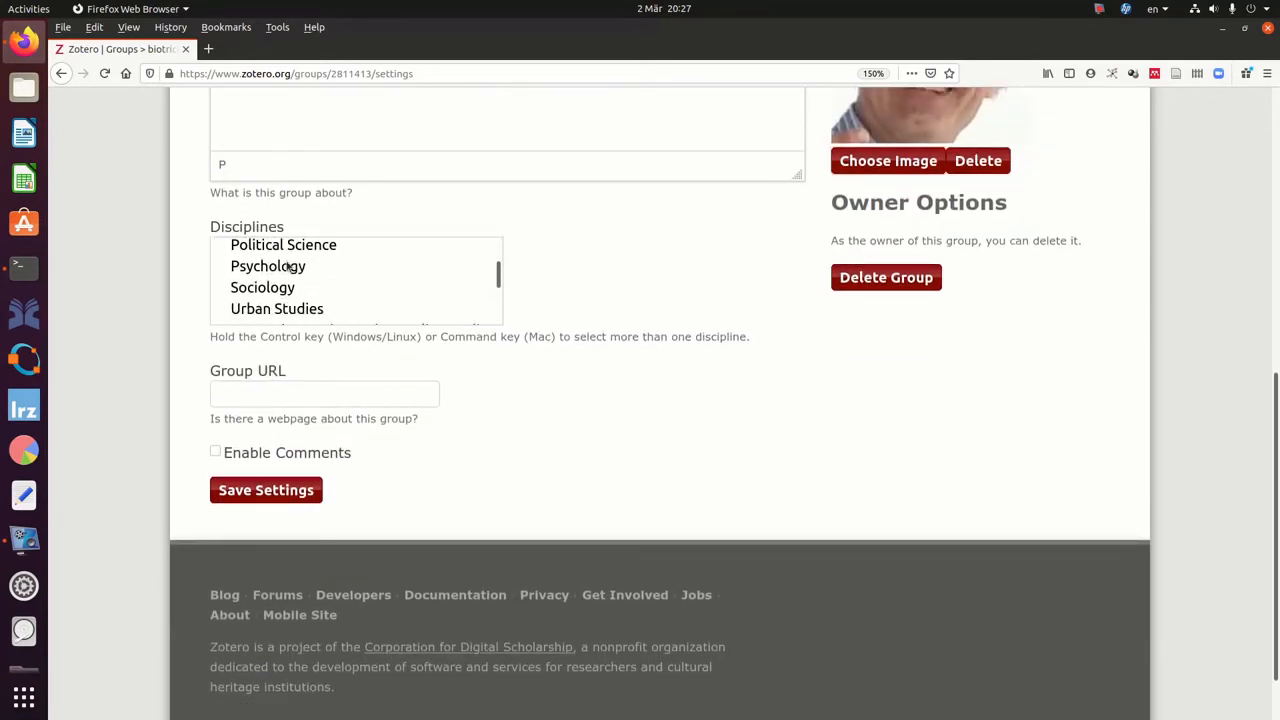
{"action": "scroll", "coordinate": [286, 284], "scroll_direction": "down", "scroll_amount": 1}
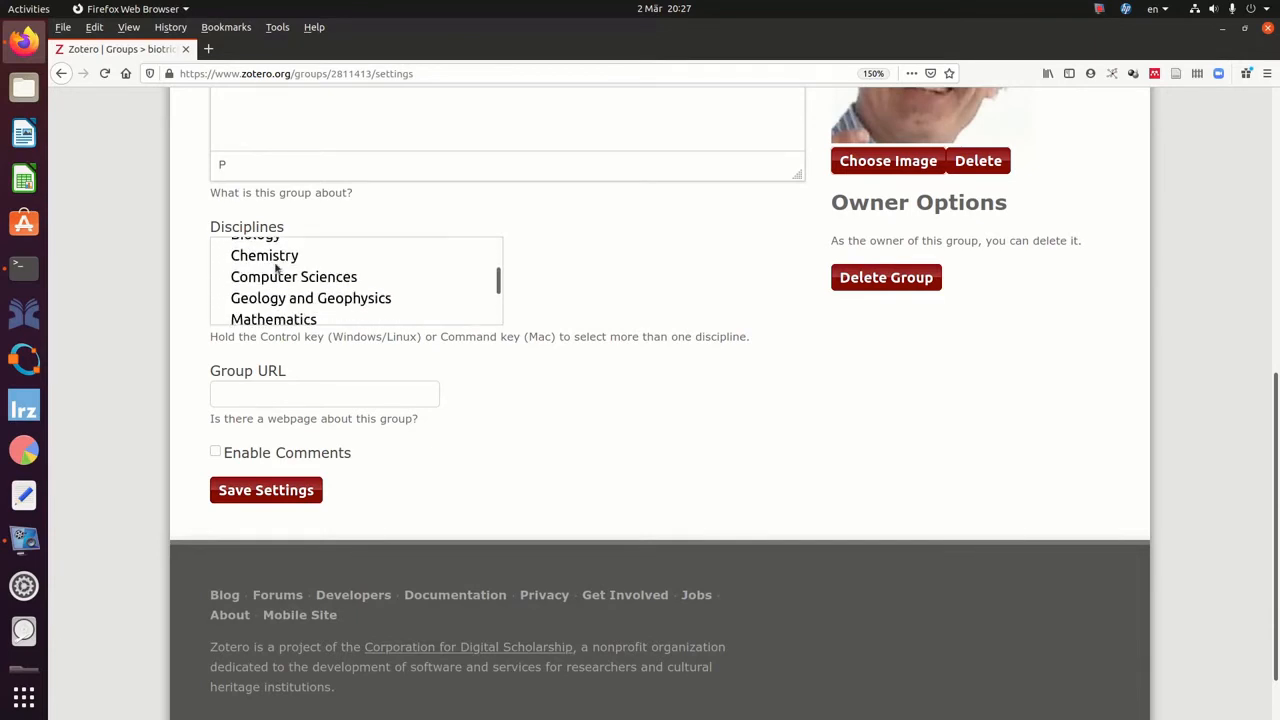
{"action": "left_click", "coordinate": [276, 260]}
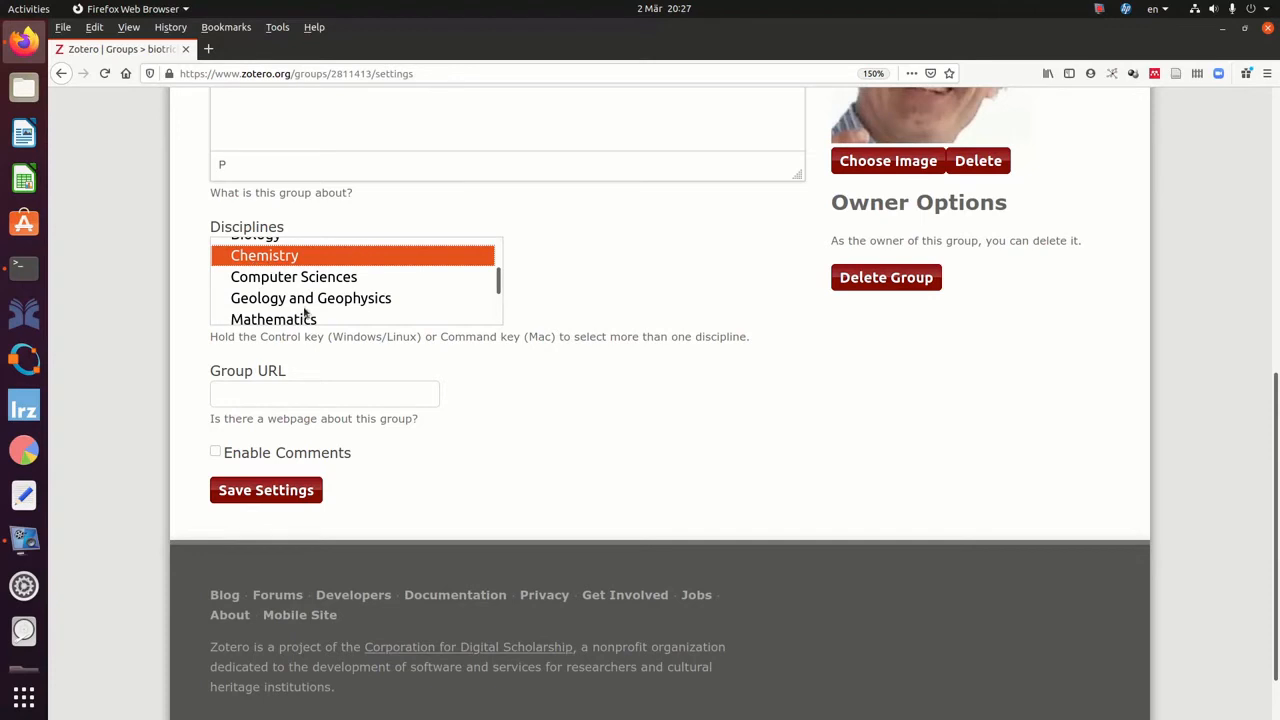
{"action": "left_click", "coordinate": [215, 454]}
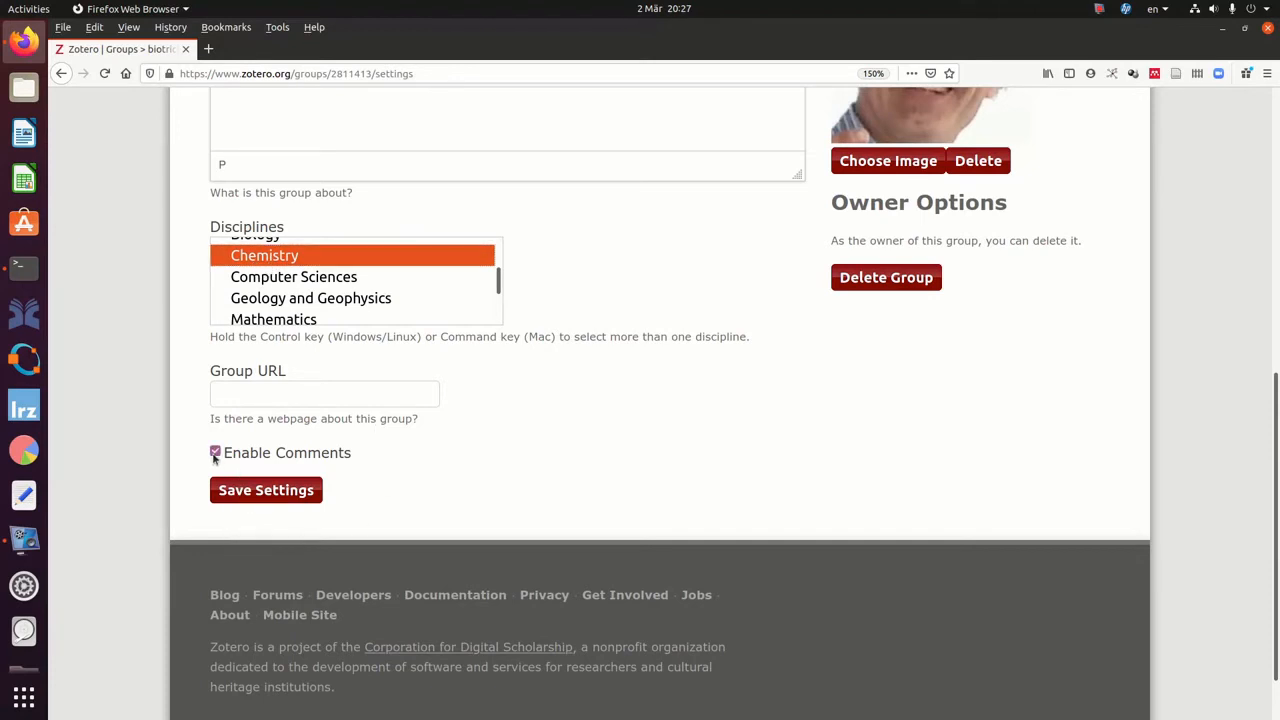
{"action": "left_click", "coordinate": [248, 496]}
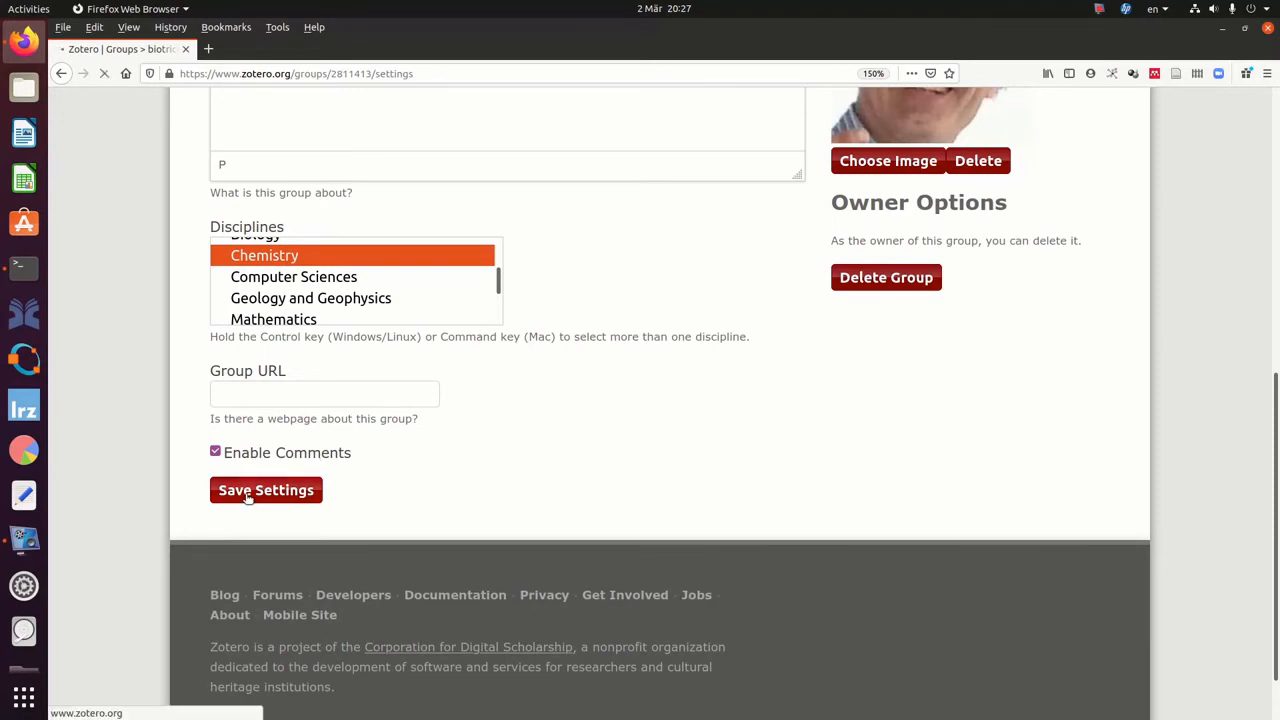
{"action": "scroll", "coordinate": [537, 501], "scroll_direction": "down", "scroll_amount": 1}
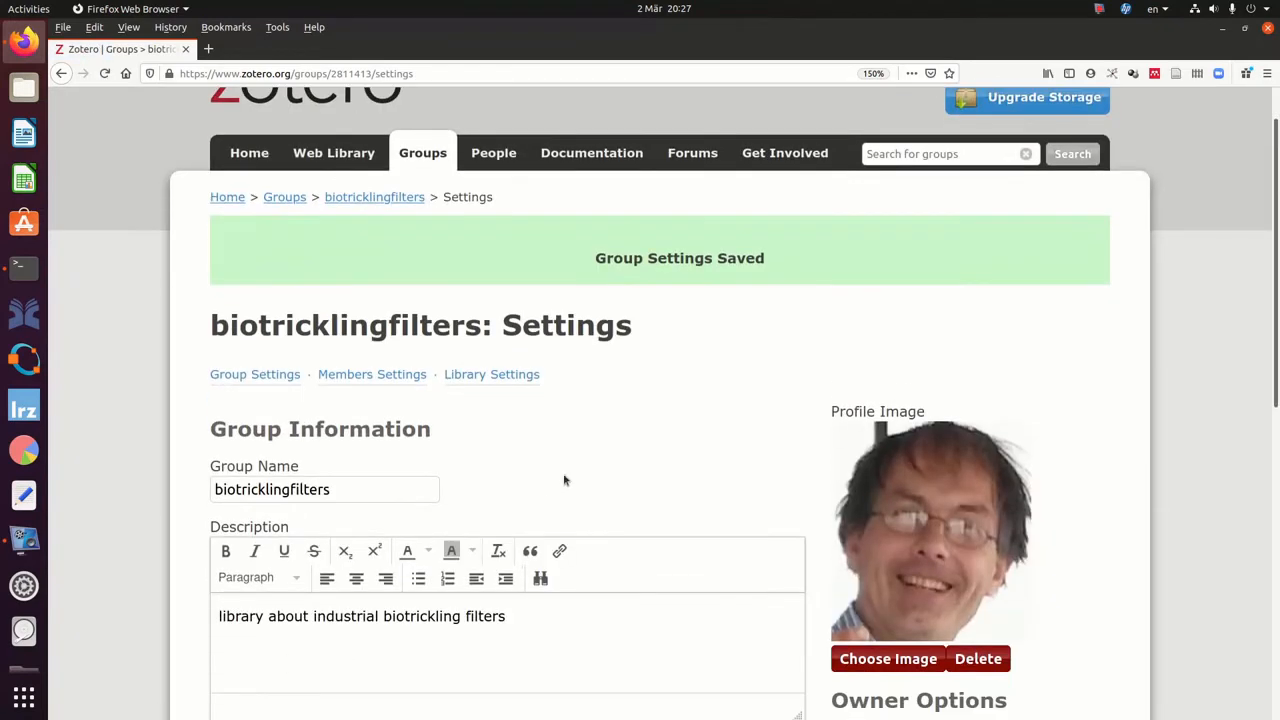
{"action": "left_click", "coordinate": [334, 155]}
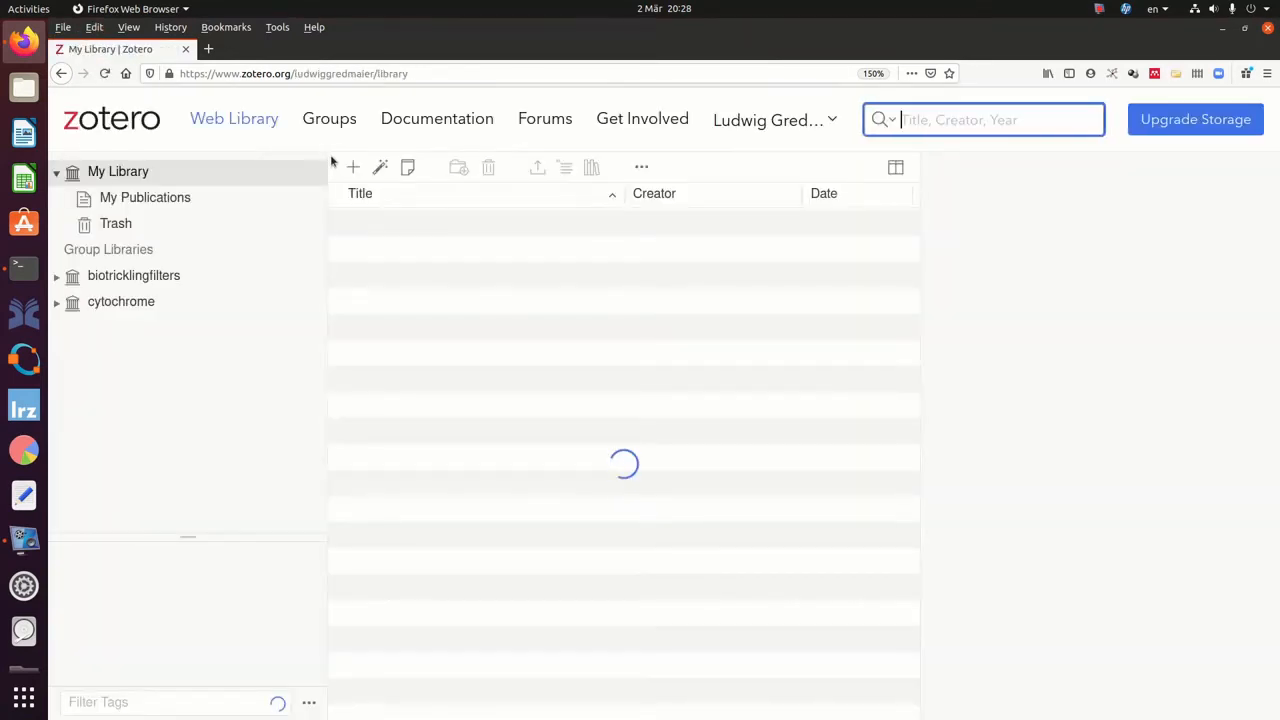
View the empty biotricklingfilters library on the web, then switch to the Zotero desktop app.
{"action": "left_click", "coordinate": [57, 276]}
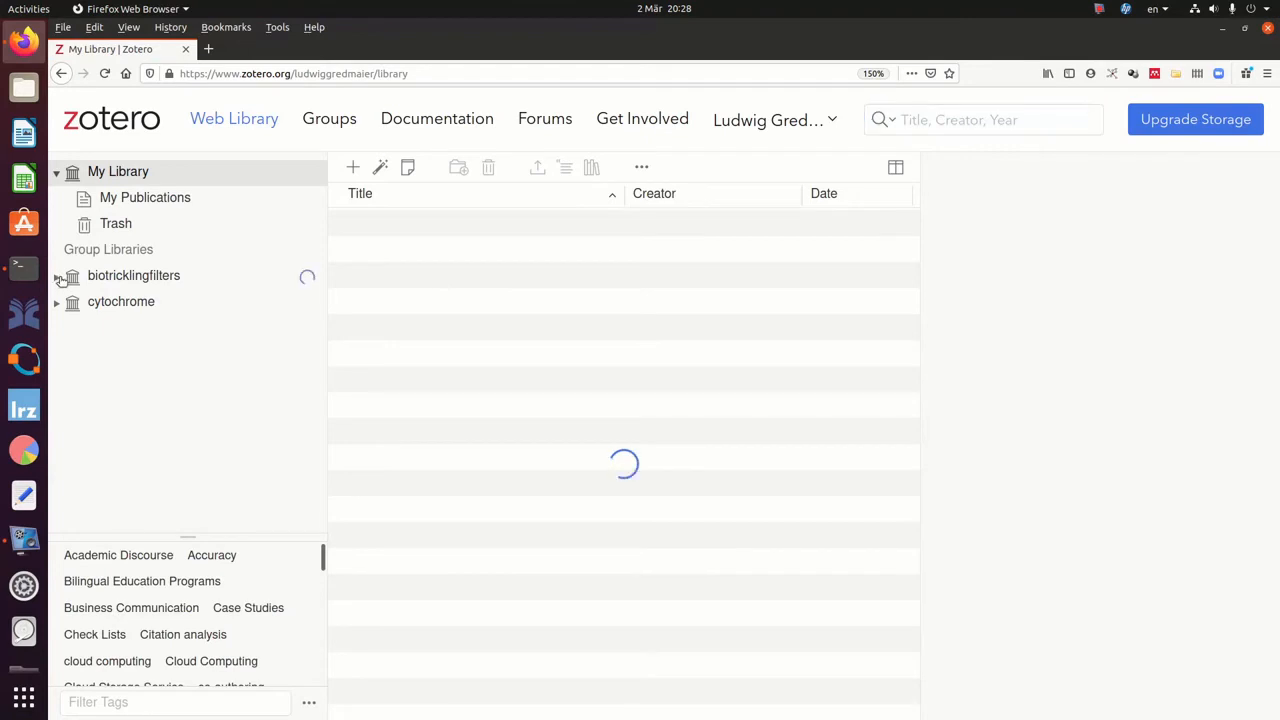
{"action": "left_click", "coordinate": [131, 278]}
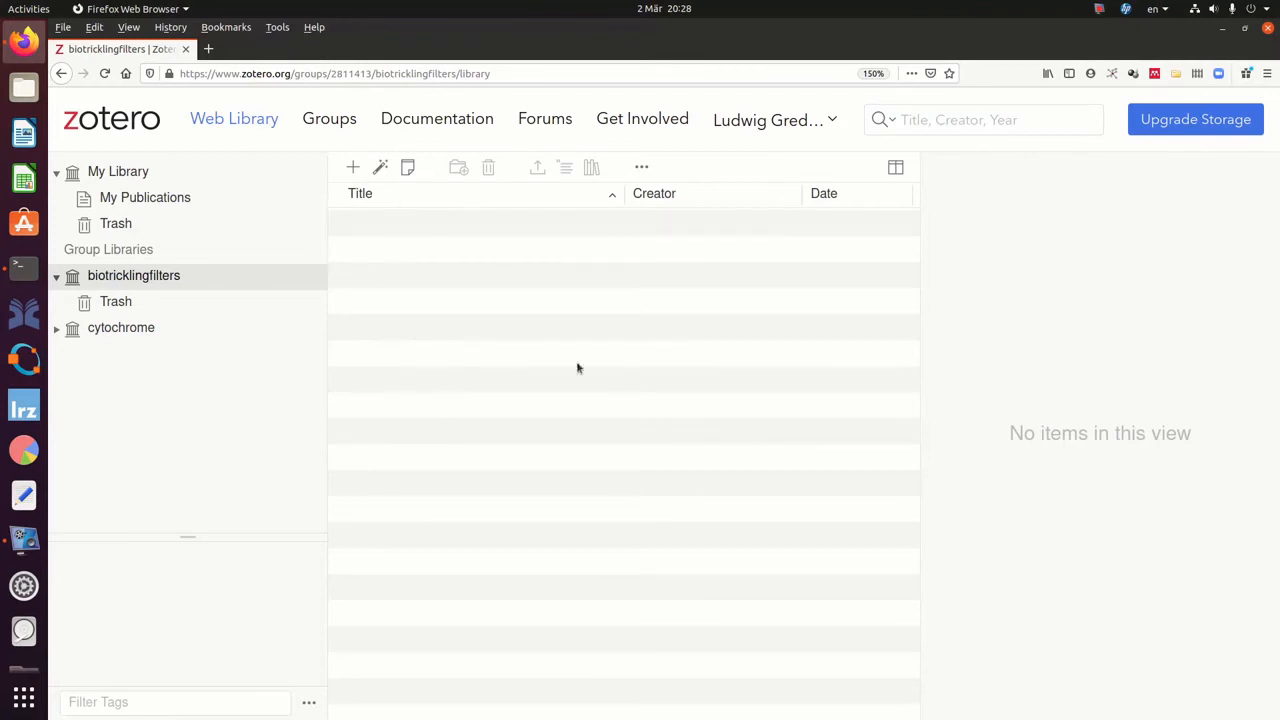
{"action": "key", "text": "alt+Tab"}
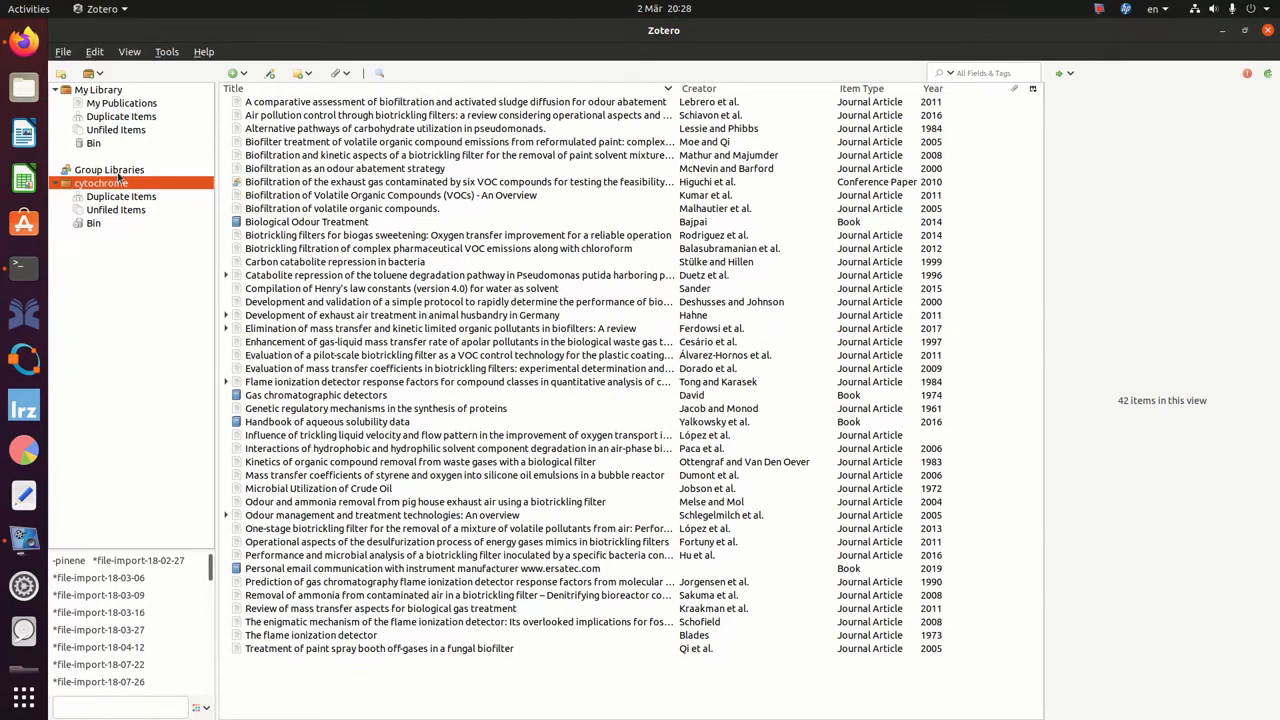
Sync with zotero.org and open the newly synced, empty biotricklingfilters library.
{"action": "left_click", "coordinate": [1267, 76]}
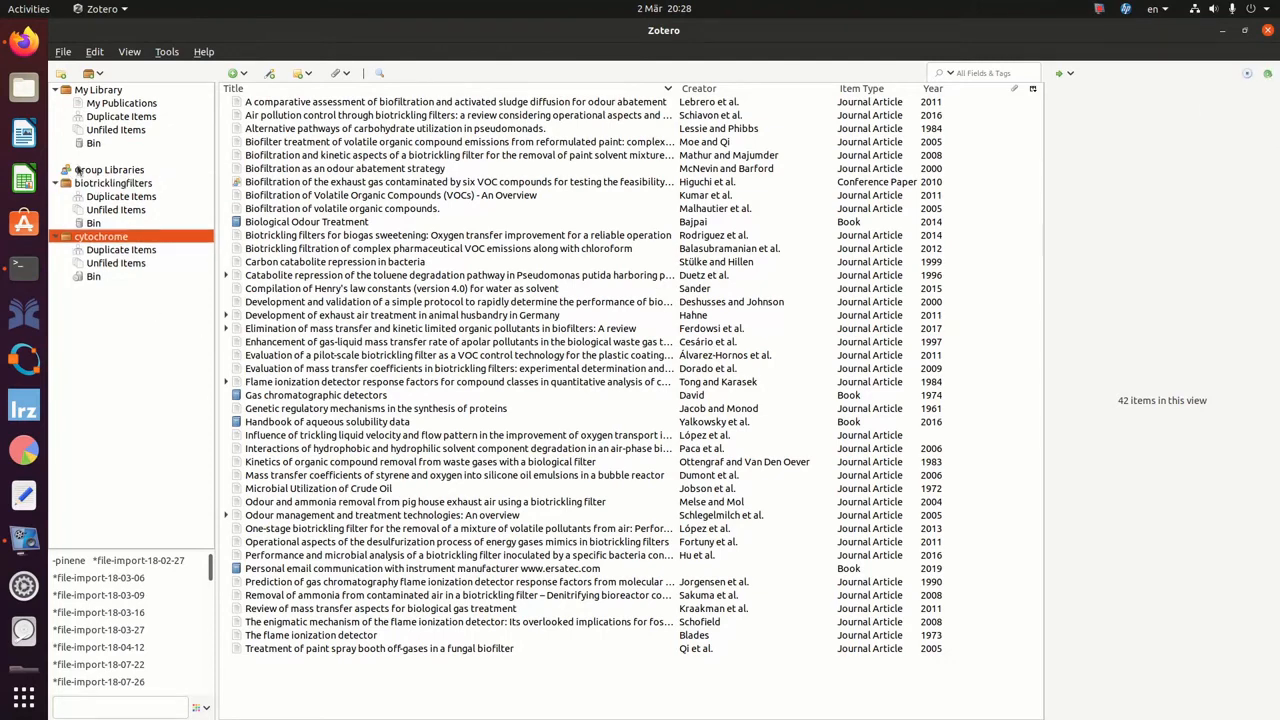
{"action": "left_click", "coordinate": [92, 186]}
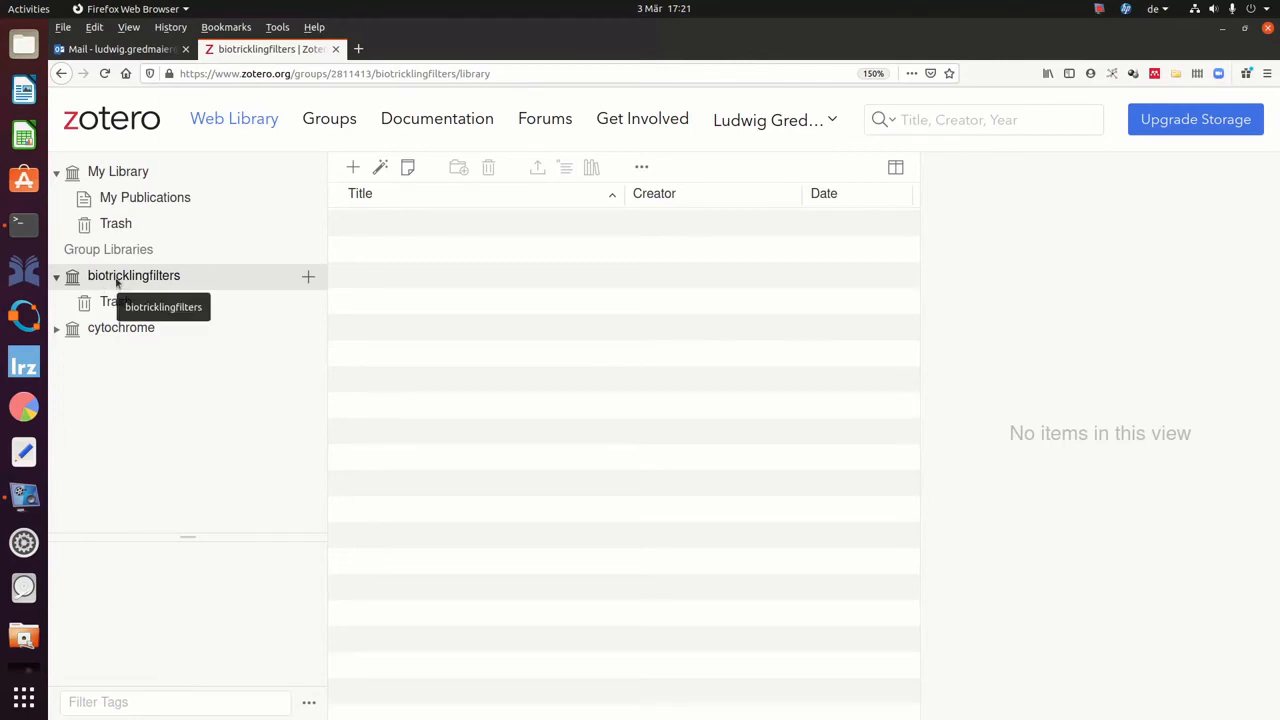
Go from the Groups list to biotricklingfilters' Manage Members page, then its Invite Members page.
{"action": "left_click", "coordinate": [333, 122]}
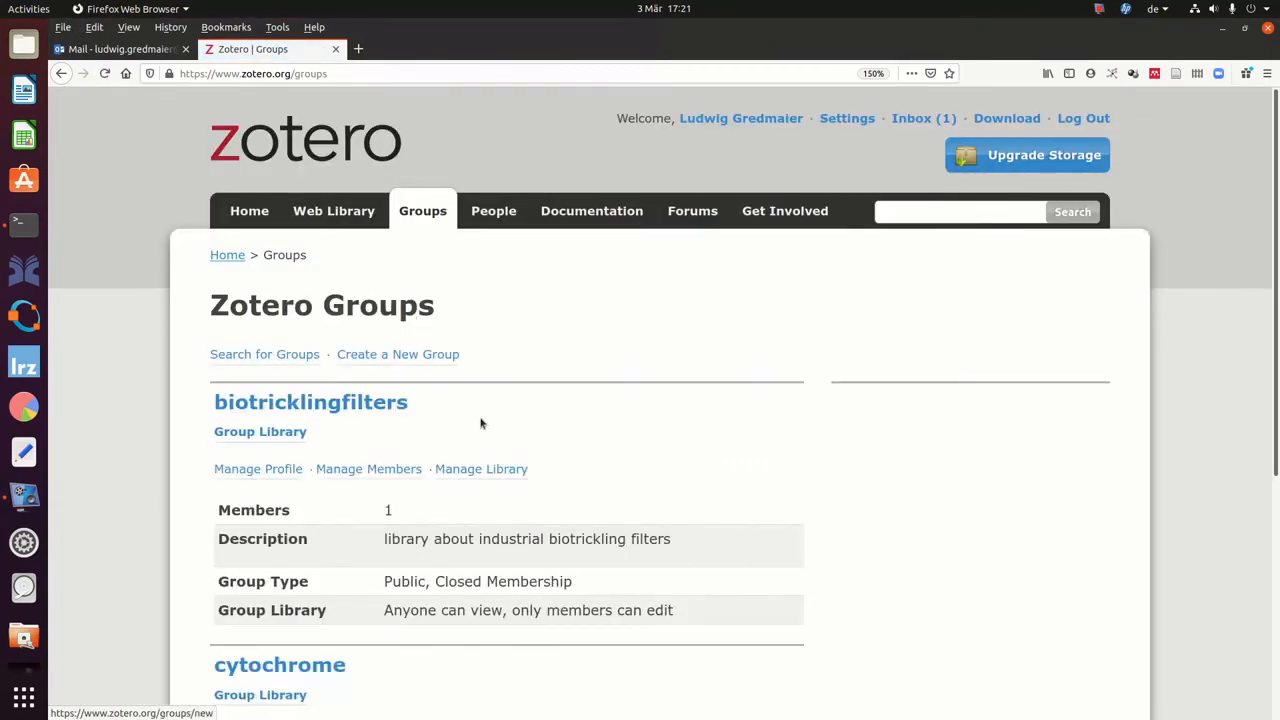
{"action": "scroll", "coordinate": [480, 423], "scroll_direction": "down", "scroll_amount": 1}
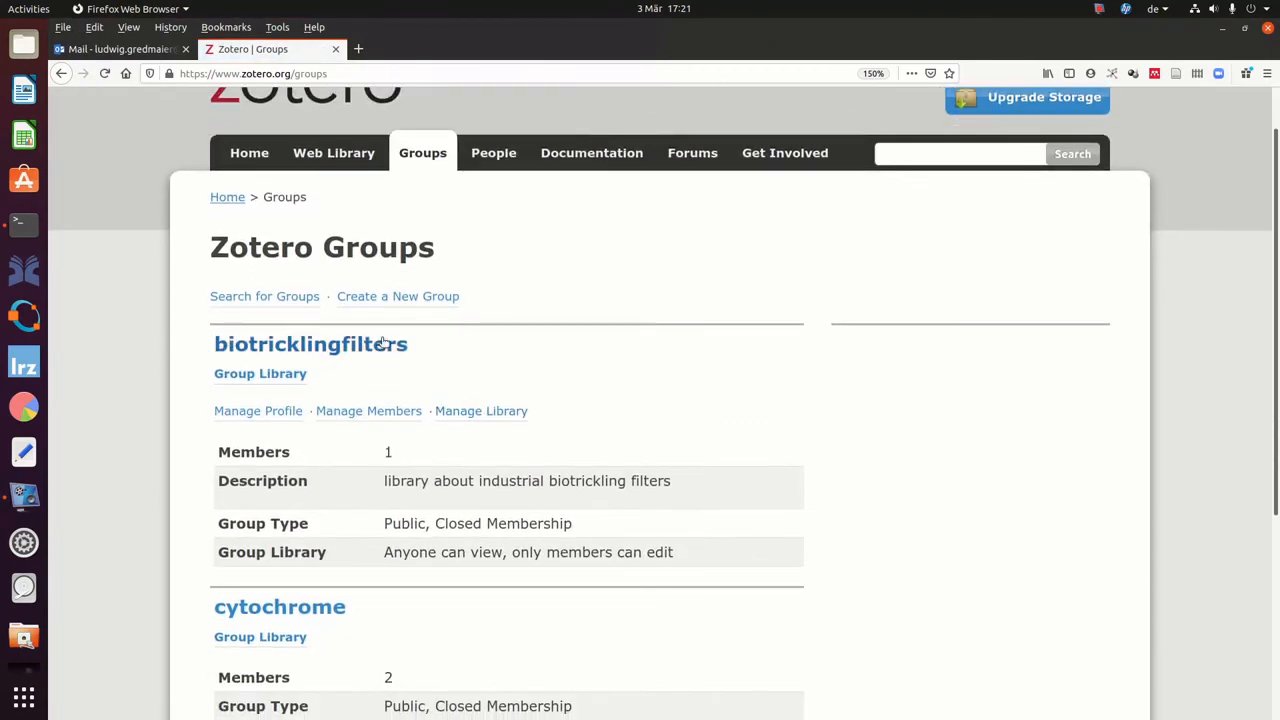
{"action": "scroll", "coordinate": [400, 370], "scroll_direction": "down", "scroll_amount": 1}
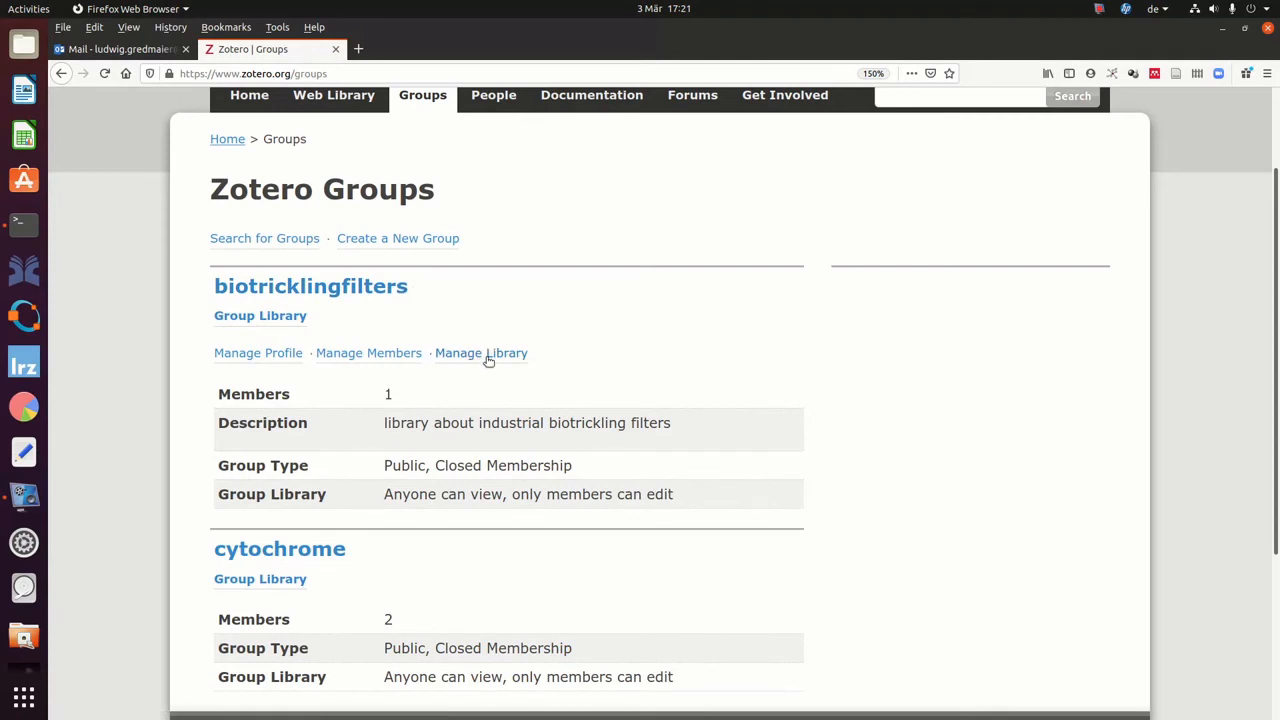
{"action": "left_click", "coordinate": [370, 355]}
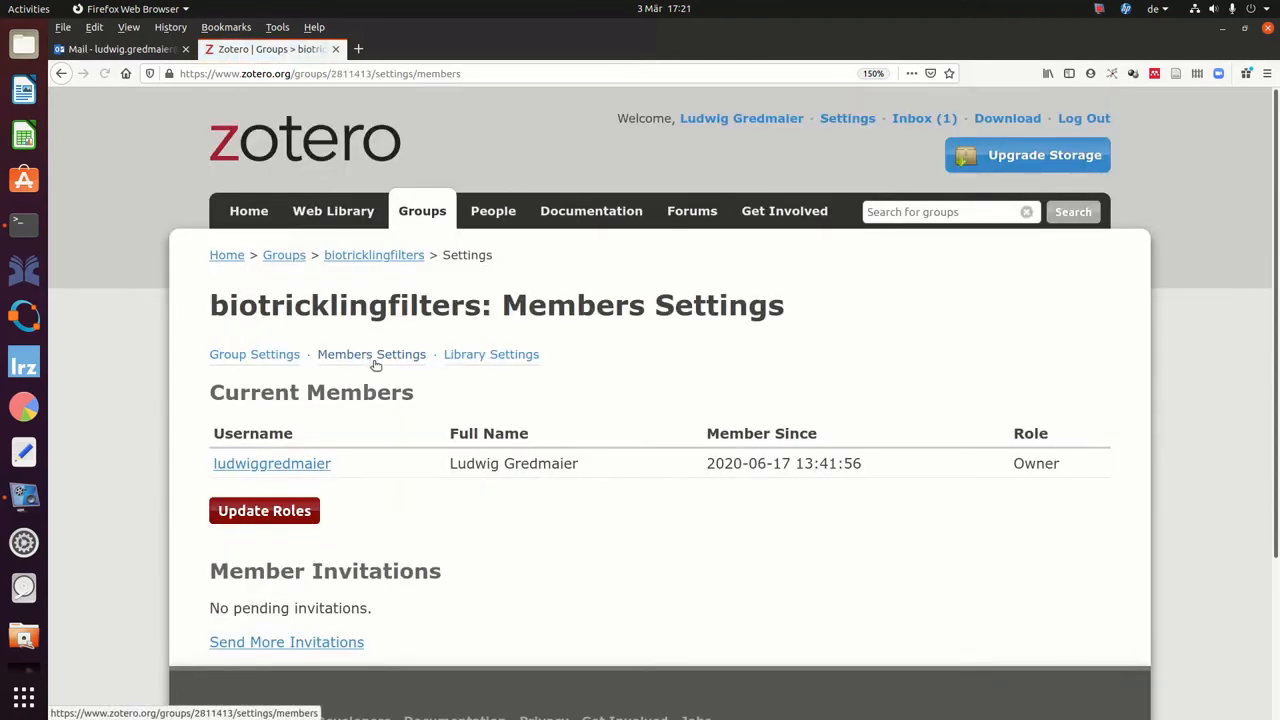
{"action": "scroll", "coordinate": [378, 366], "scroll_direction": "down", "scroll_amount": 1}
{"action": "scroll", "coordinate": [378, 366], "scroll_direction": "down", "scroll_amount": 1}
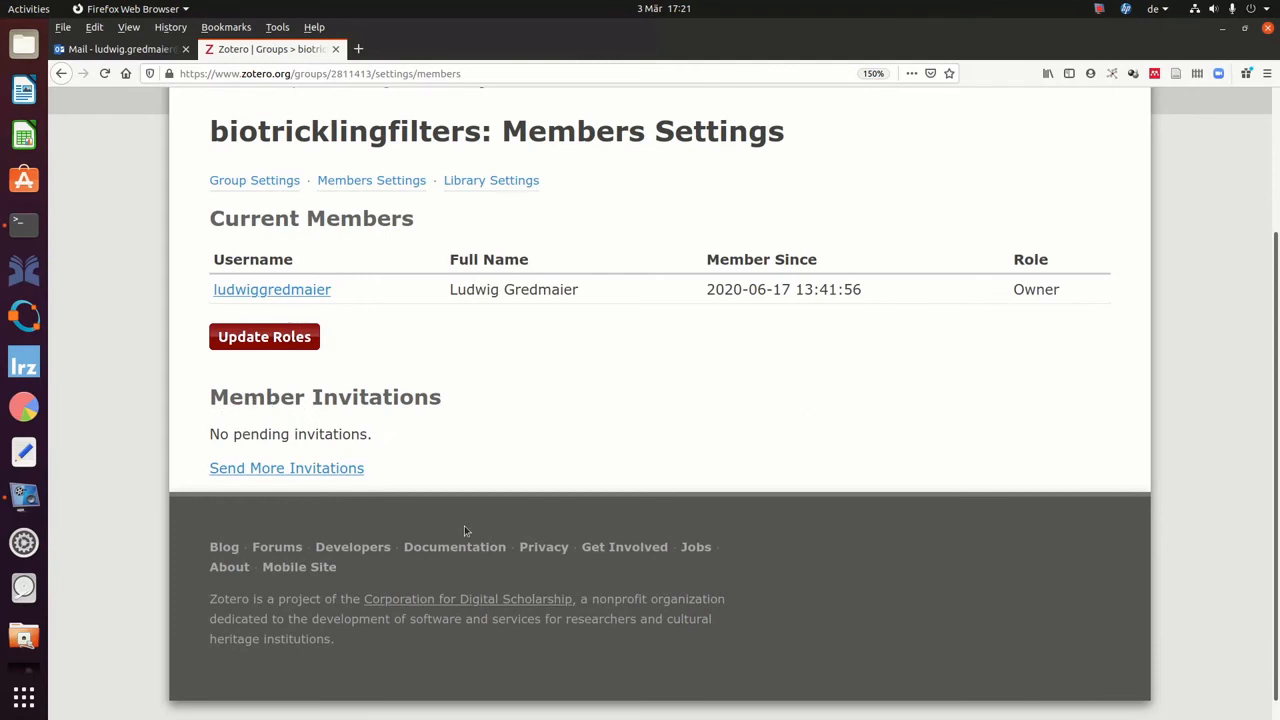
{"action": "left_click", "coordinate": [287, 470]}
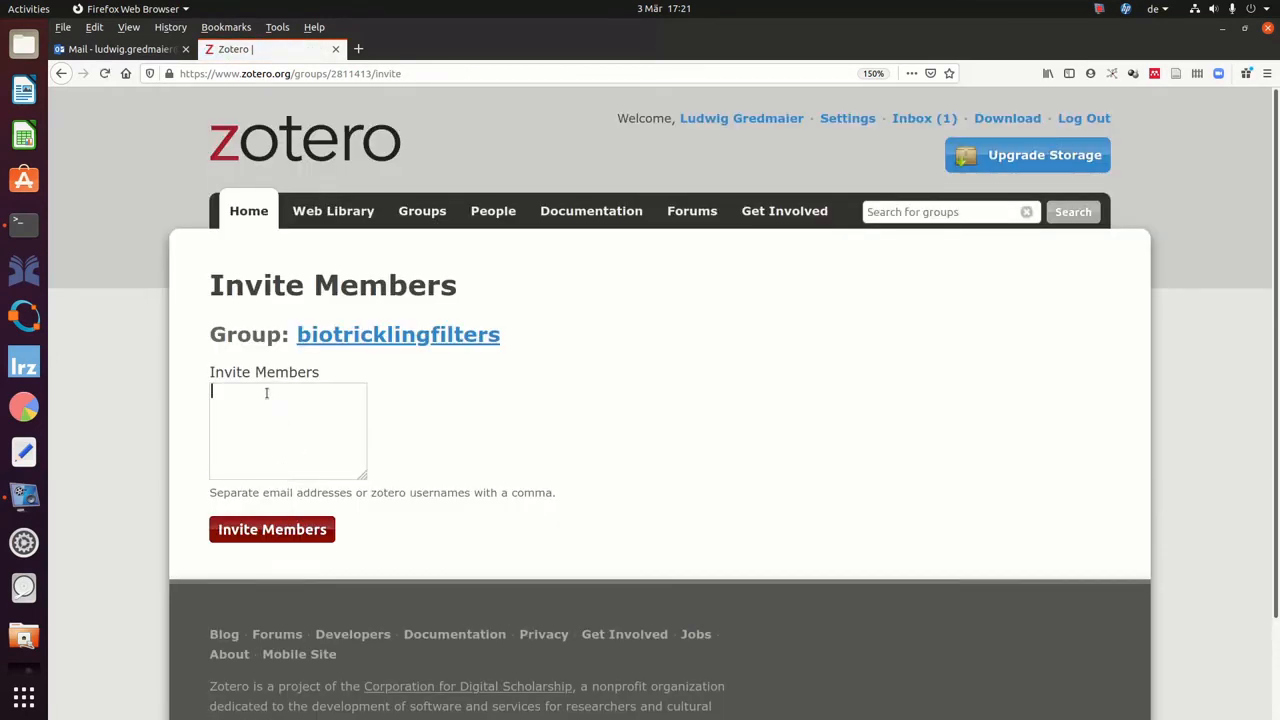
Invite the new member to biotricklingfilters by entering the invitee's e-mail address and sending it.
{"action": "left_click", "coordinate": [266, 392]}
{"action": "left_click", "coordinate": [263, 533]}
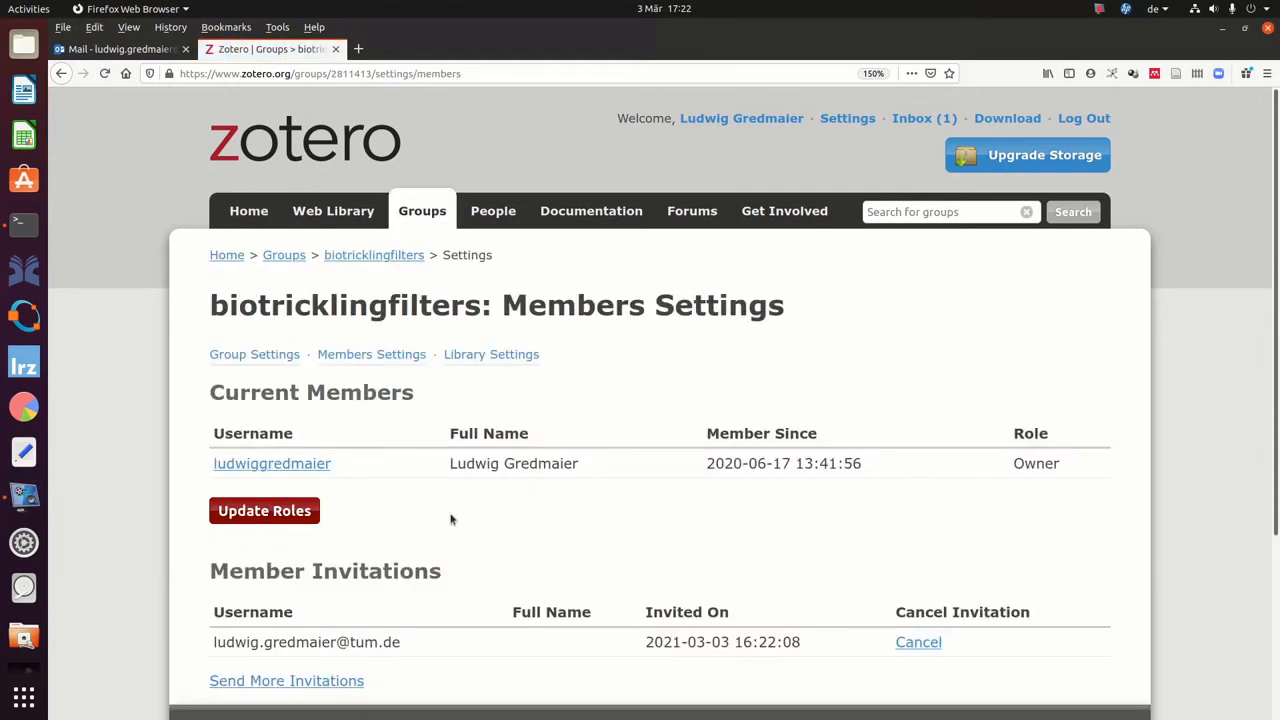
{"action": "scroll", "coordinate": [451, 519], "scroll_direction": "down", "scroll_amount": 2}
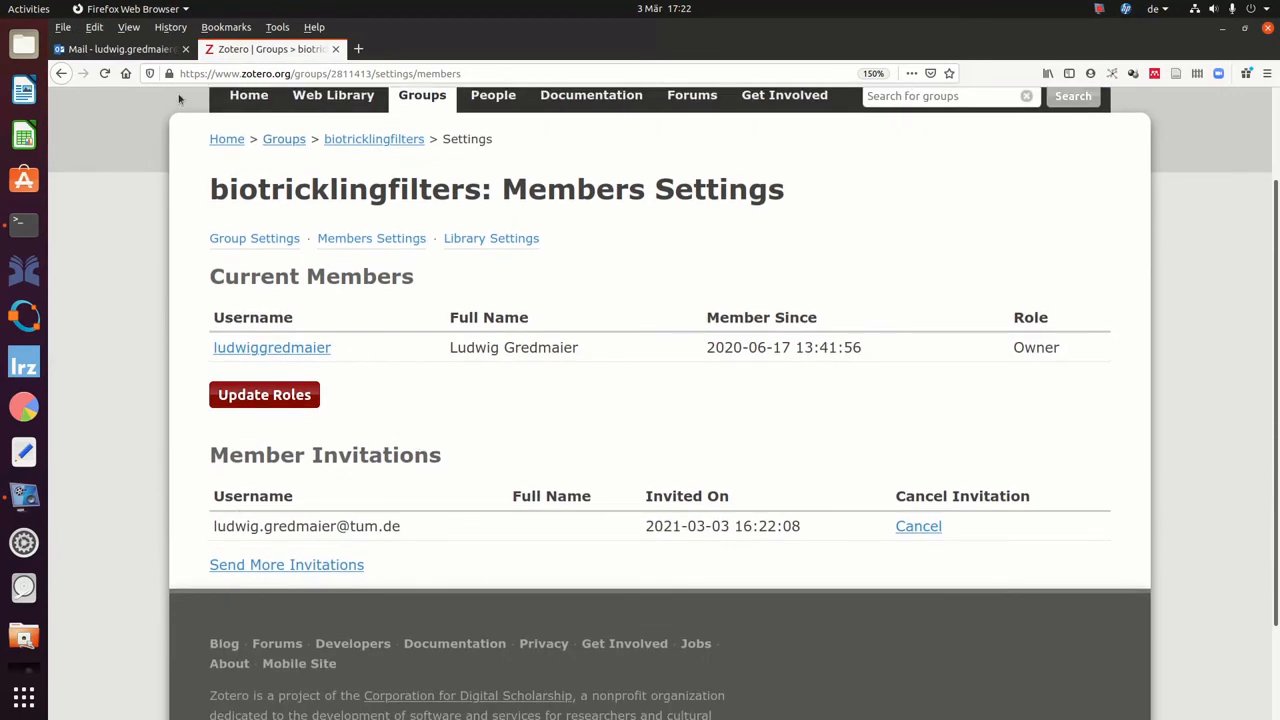
Confirm the Zotero Group Invitation email arrived in Outlook, then return to the biotricklingfilters members page.
{"action": "left_click", "coordinate": [136, 52]}
{"action": "left_click", "coordinate": [282, 222]}
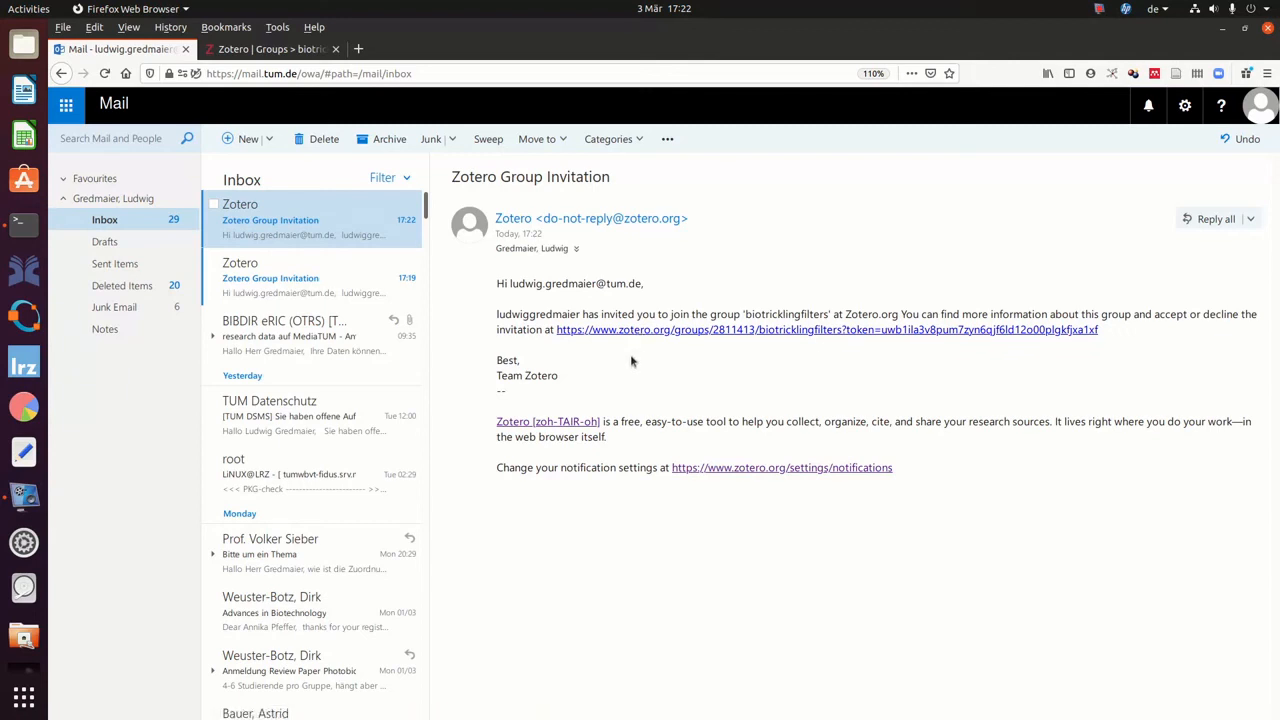
{"action": "left_click", "coordinate": [250, 49]}
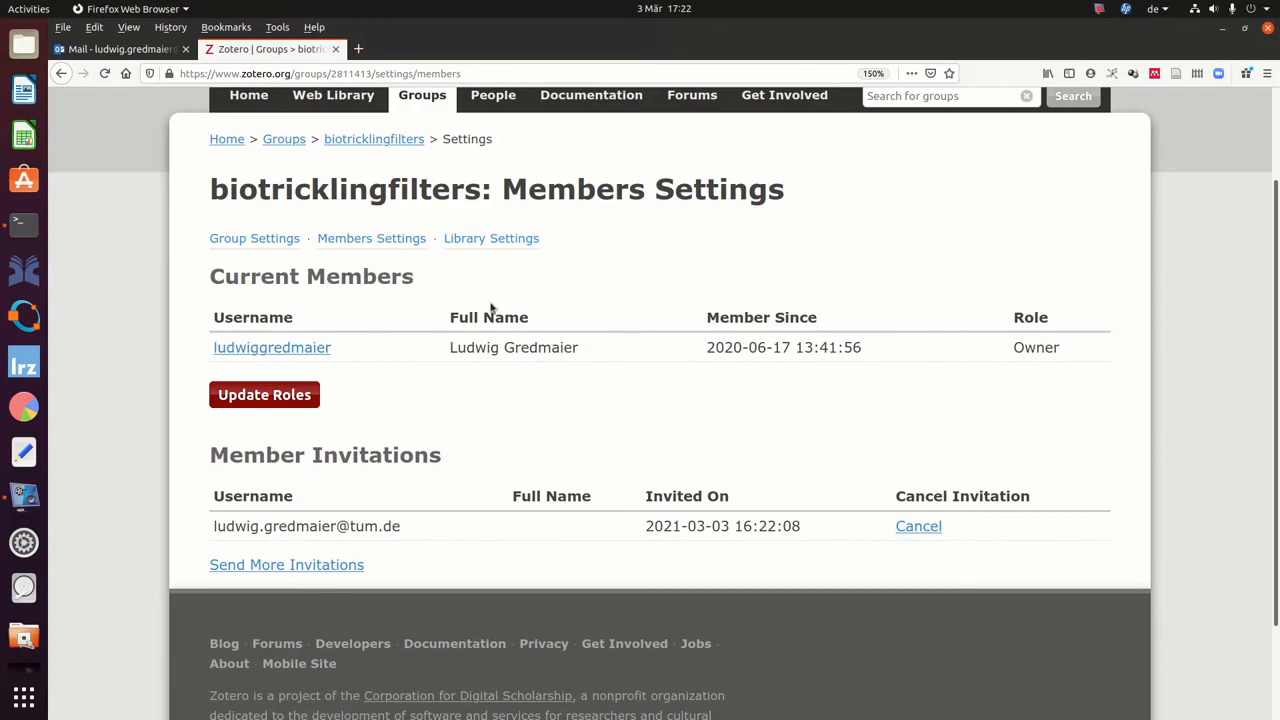
{"action": "key", "text": "alt+Tab"}
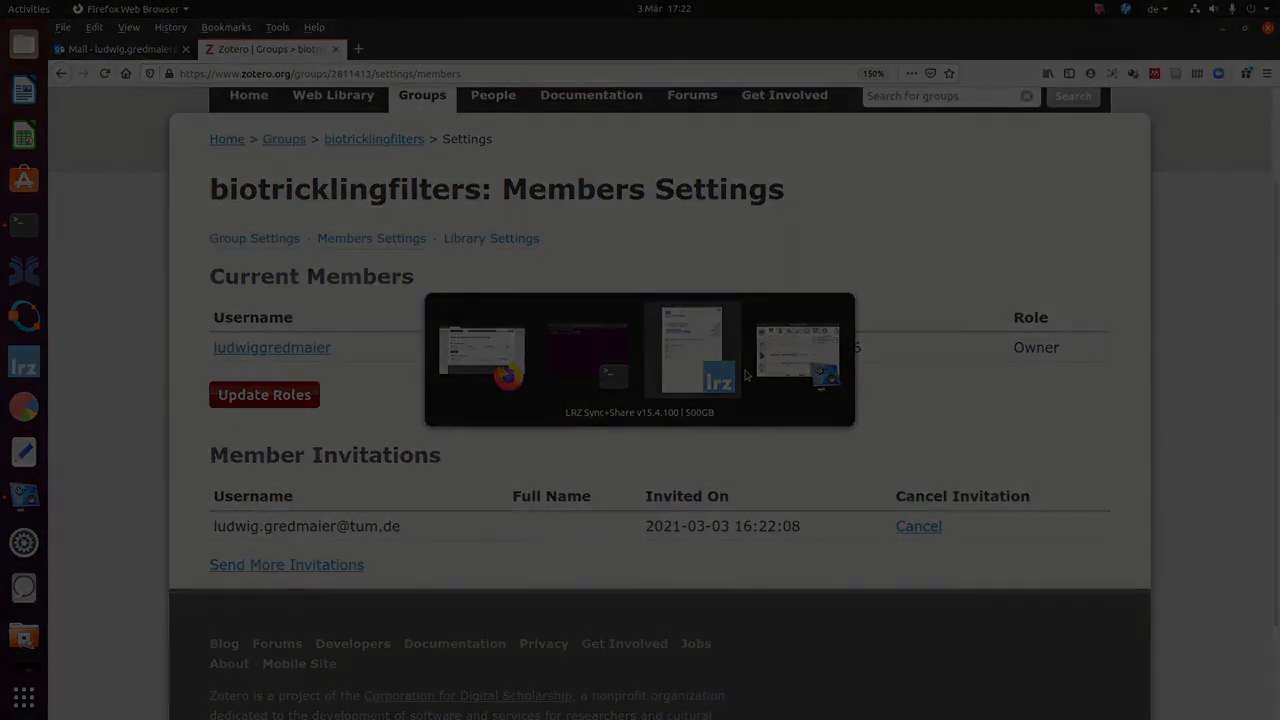